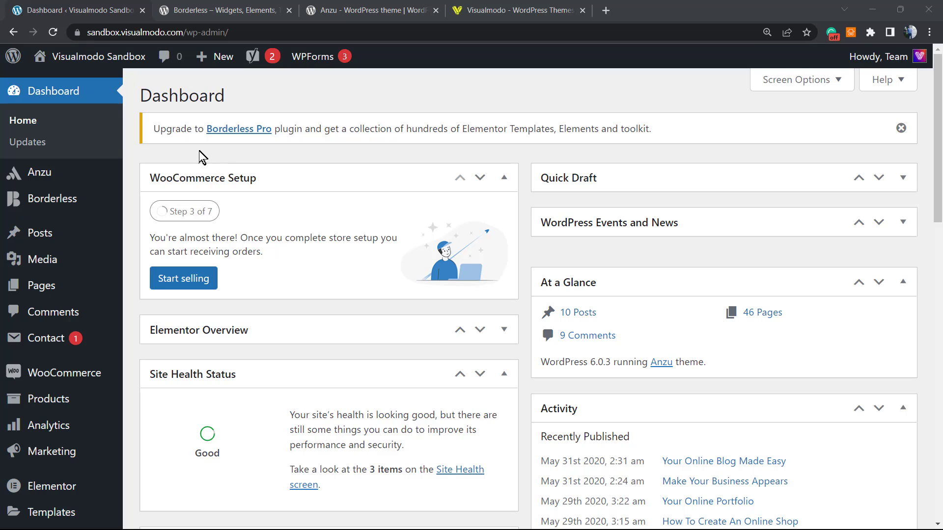
- Search the plugin directory for 'XML Sitemap & Google News' under Plugins > Add New
{"action": "mouse_move", "coordinate": [141, 239]}
{"action": "scroll", "coordinate": [22, 319], "scroll_direction": "down", "scroll_amount": 5}
{"action": "mouse_move", "coordinate": [22, 318]}
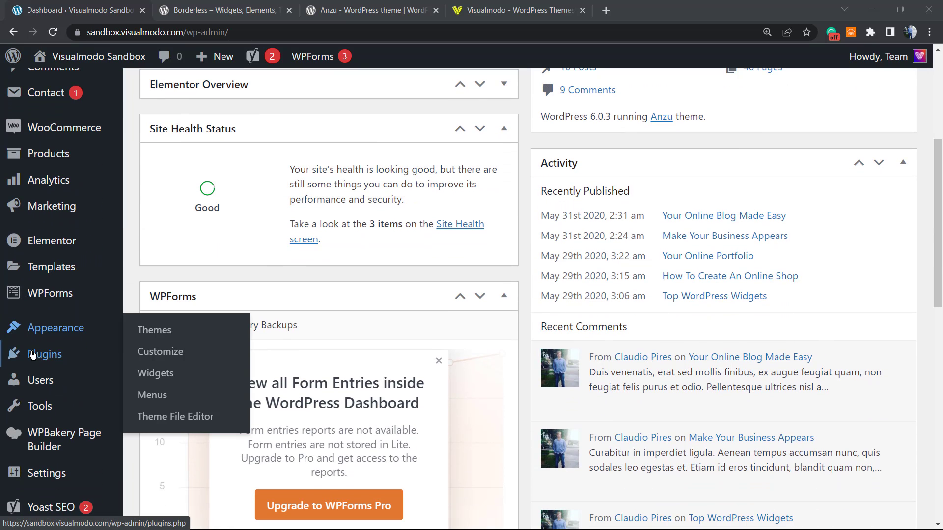
{"action": "mouse_move", "coordinate": [57, 352]}
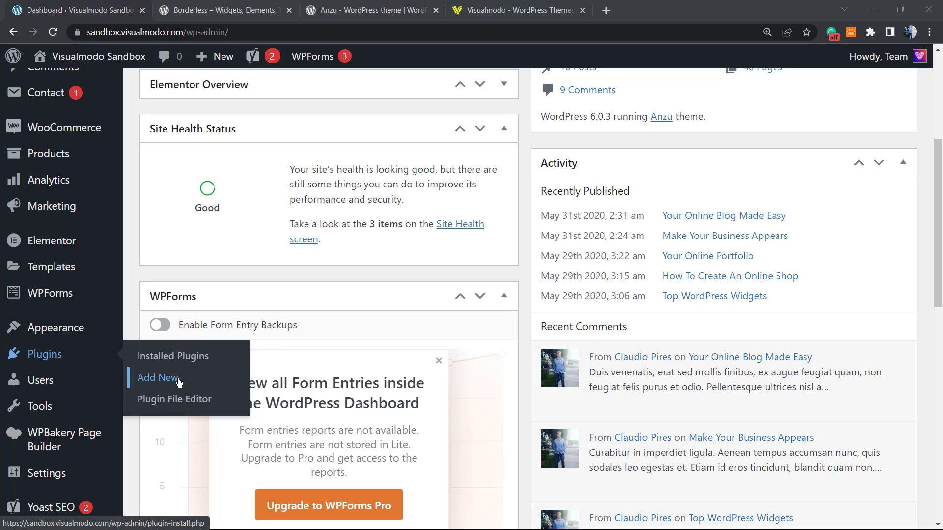
{"action": "left_click", "coordinate": [216, 383]}
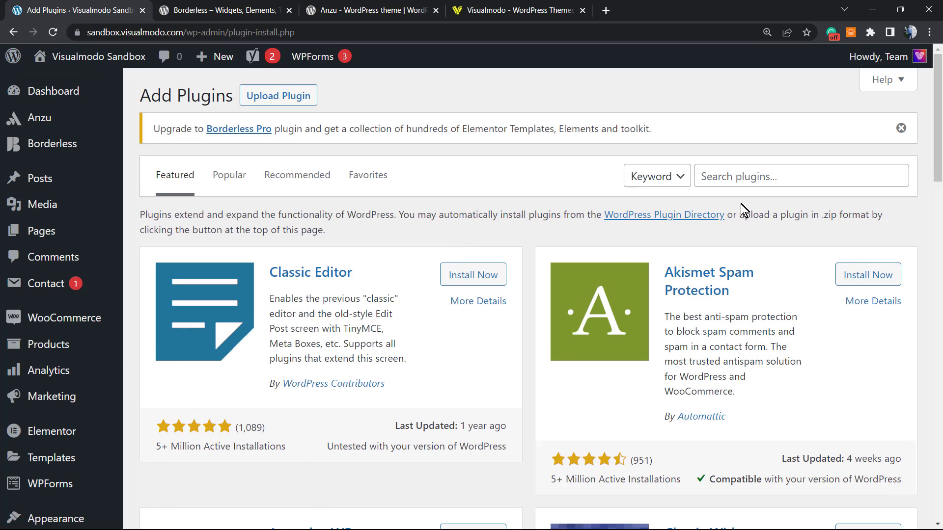
{"action": "left_click", "coordinate": [742, 181]}
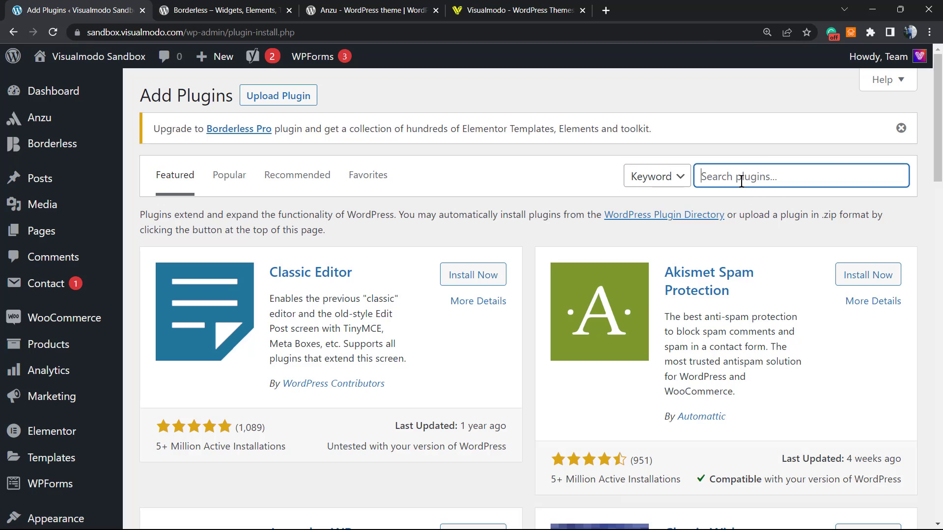
{"action": "type", "text": "XML Sitemap & Google News"}
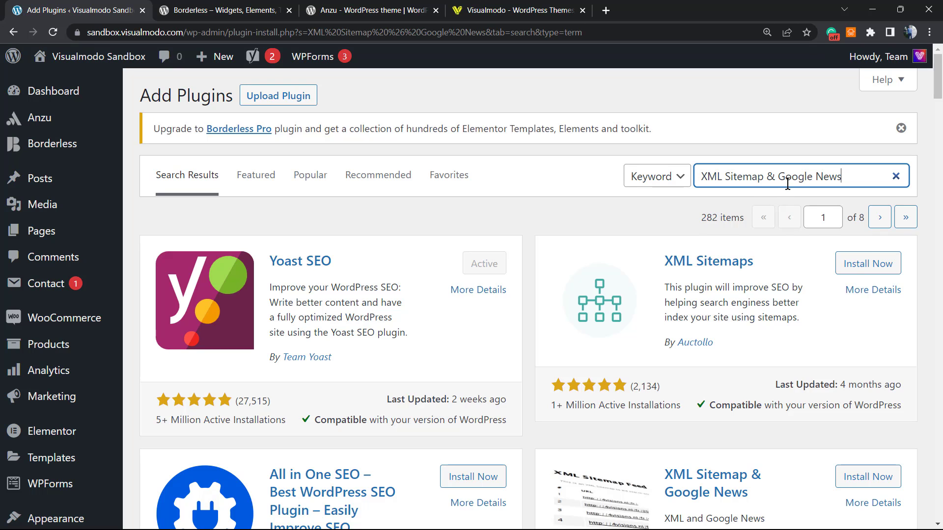
- Install and activate the XML Sitemap & Google News plugin
{"action": "scroll", "coordinate": [644, 280], "scroll_direction": "down", "scroll_amount": 3}
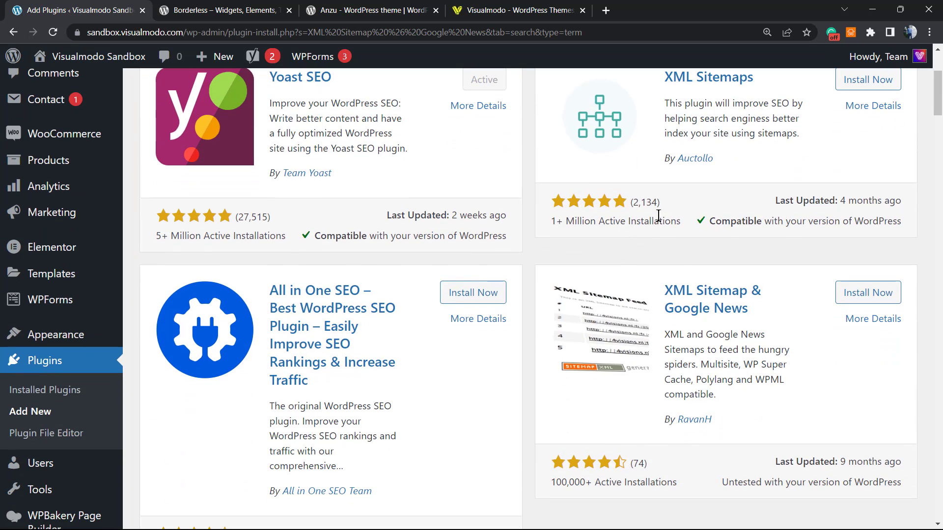
{"action": "left_click", "coordinate": [867, 298]}
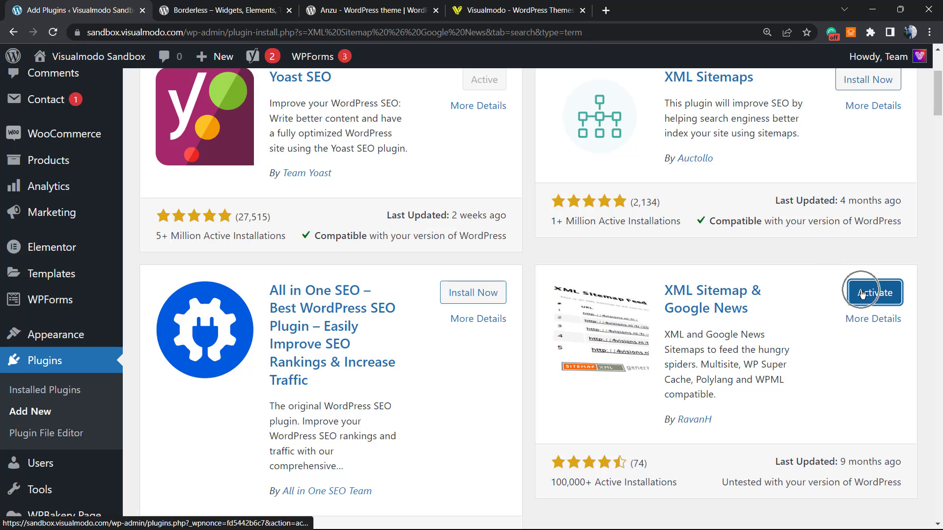
{"action": "left_click", "coordinate": [862, 294]}
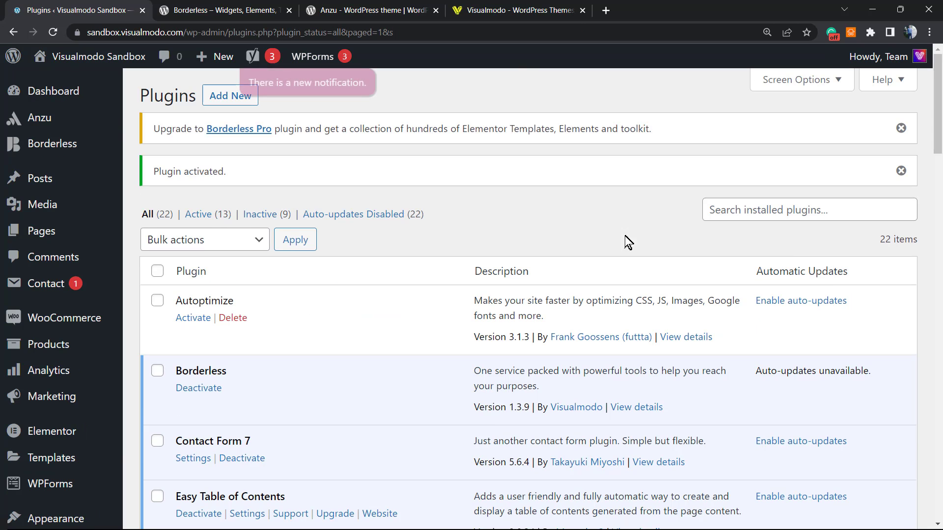
- Find the XML Sitemap & Google News plugin in Installed Plugins and open its settings
{"action": "scroll", "coordinate": [452, 249], "scroll_direction": "down", "scroll_amount": 12}
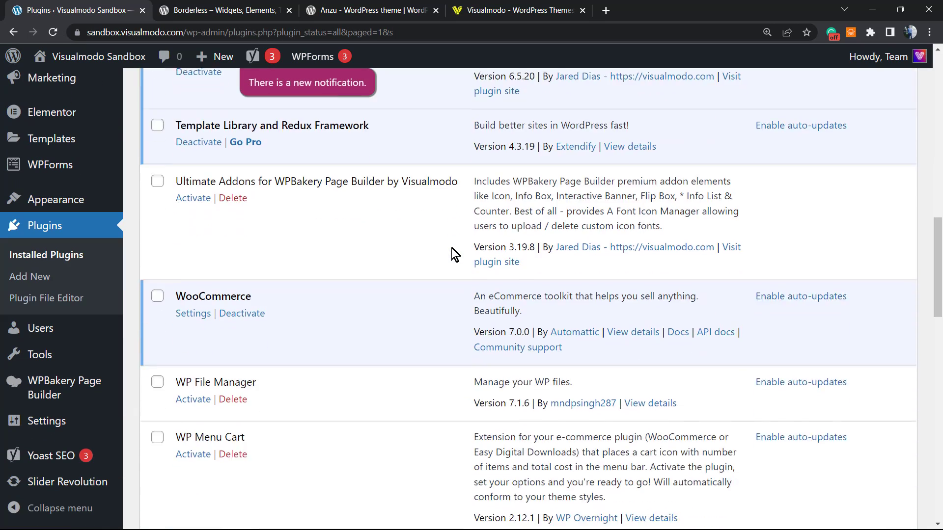
{"action": "scroll", "coordinate": [452, 249], "scroll_direction": "down", "scroll_amount": 11}
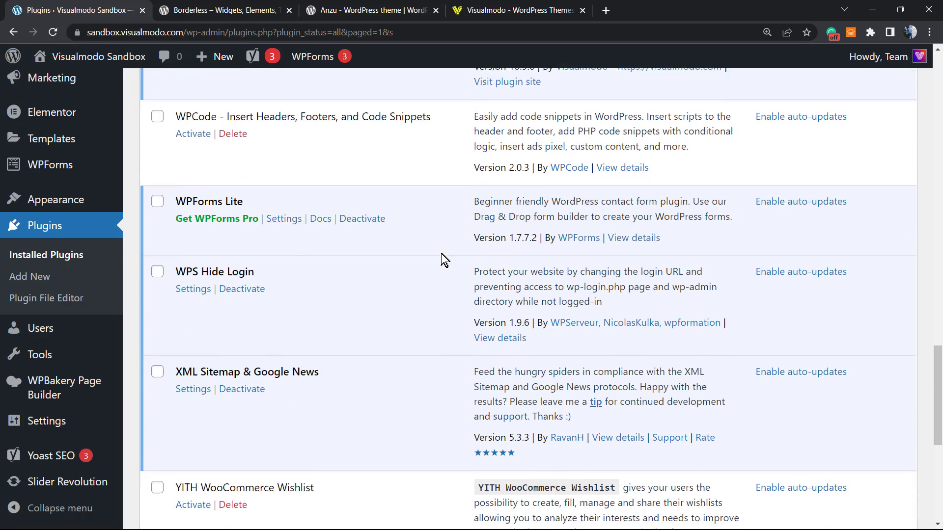
{"action": "scroll", "coordinate": [441, 253], "scroll_direction": "down", "scroll_amount": 4}
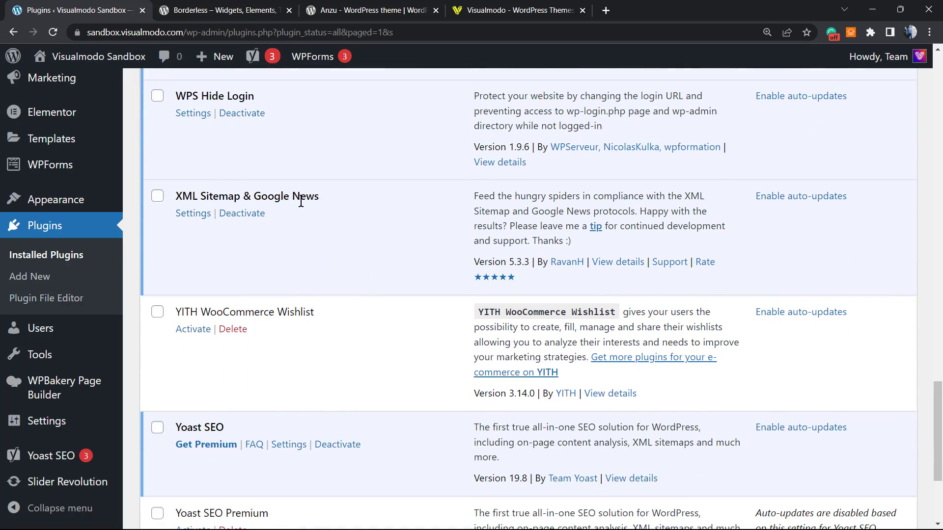
{"action": "triple_click", "coordinate": [301, 202]}
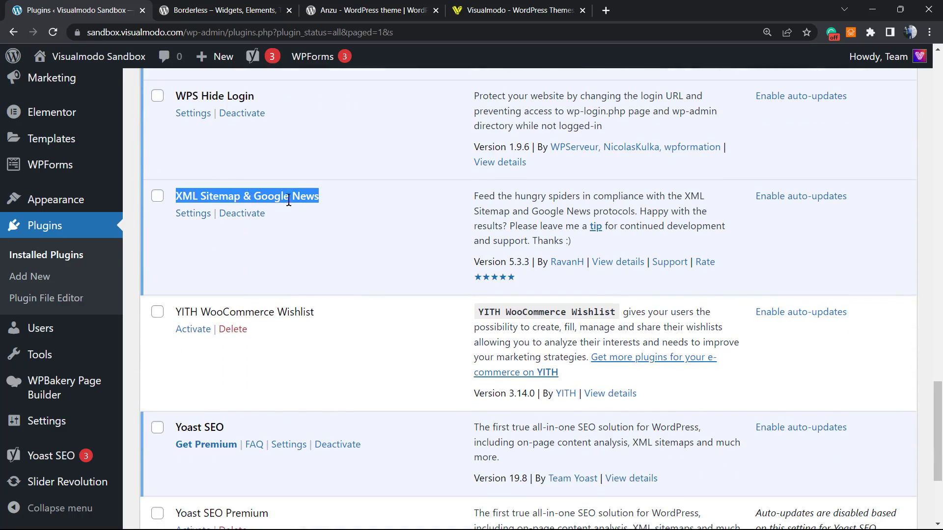
{"action": "left_click", "coordinate": [187, 218]}
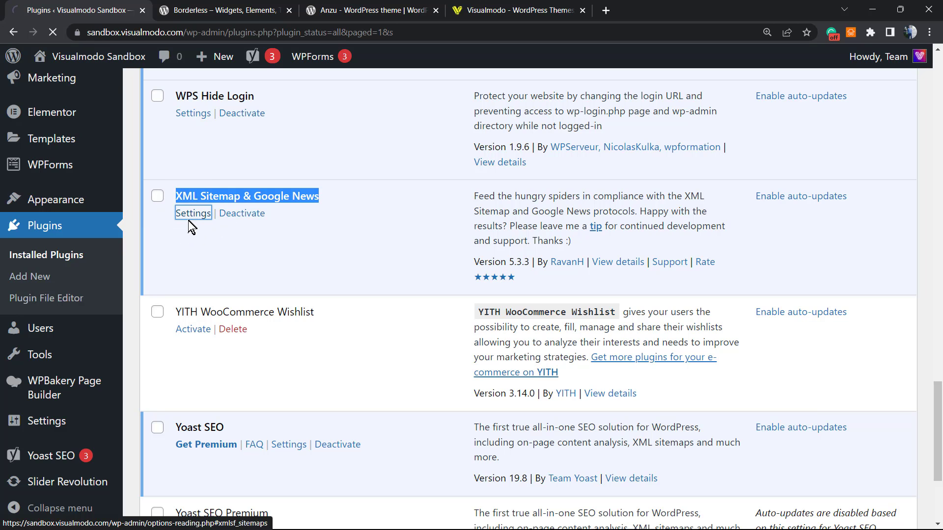
- Keep the XML Sitemap Index enabled in Reading settings and save the changes
{"action": "scroll", "coordinate": [309, 266], "scroll_direction": "up", "scroll_amount": 6}
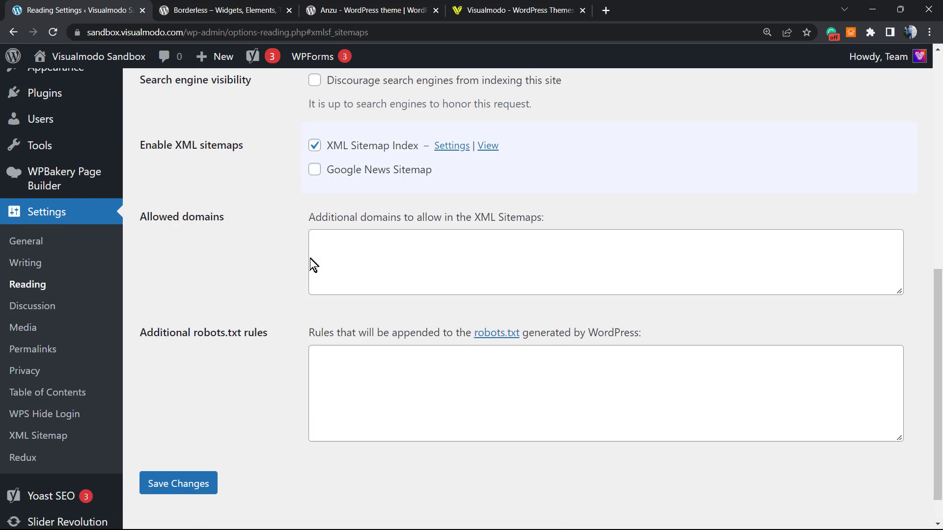
{"action": "scroll", "coordinate": [255, 278], "scroll_direction": "down", "scroll_amount": 3}
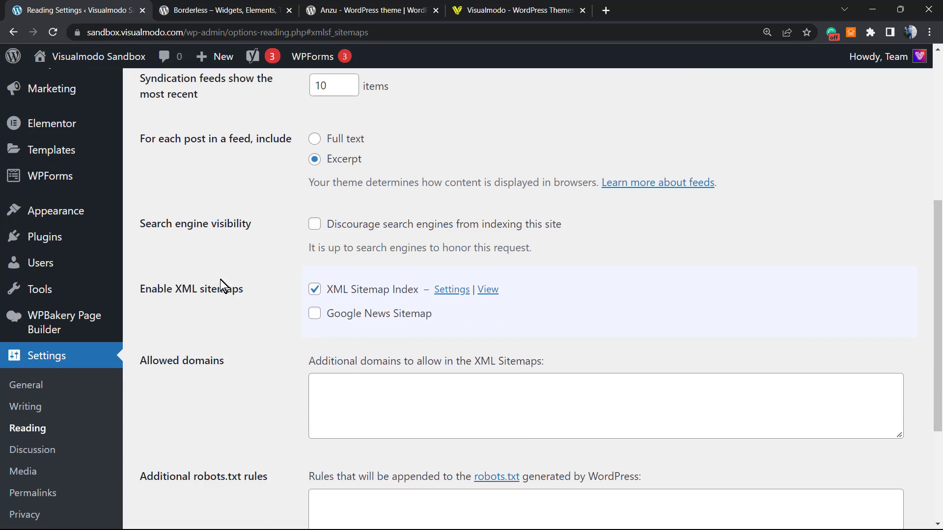
{"action": "triple_click", "coordinate": [208, 288]}
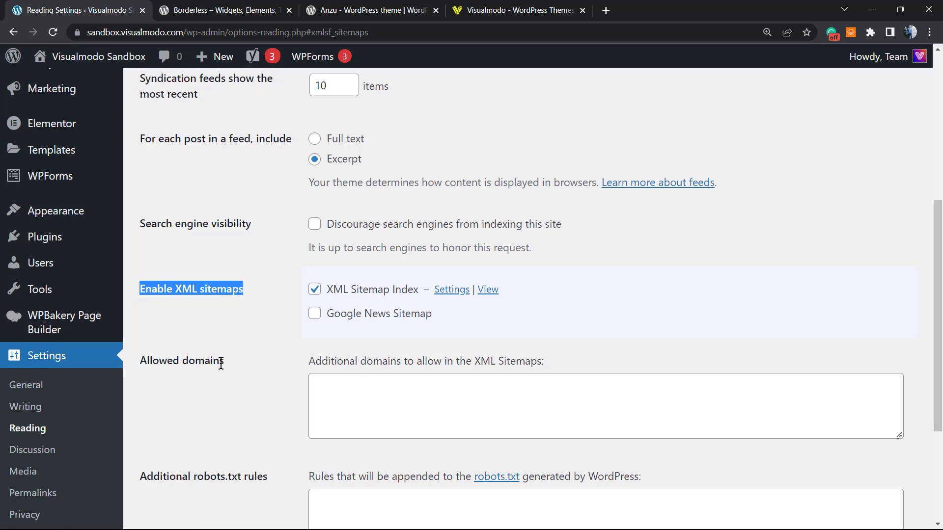
{"action": "scroll", "coordinate": [256, 331], "scroll_direction": "up", "scroll_amount": 1}
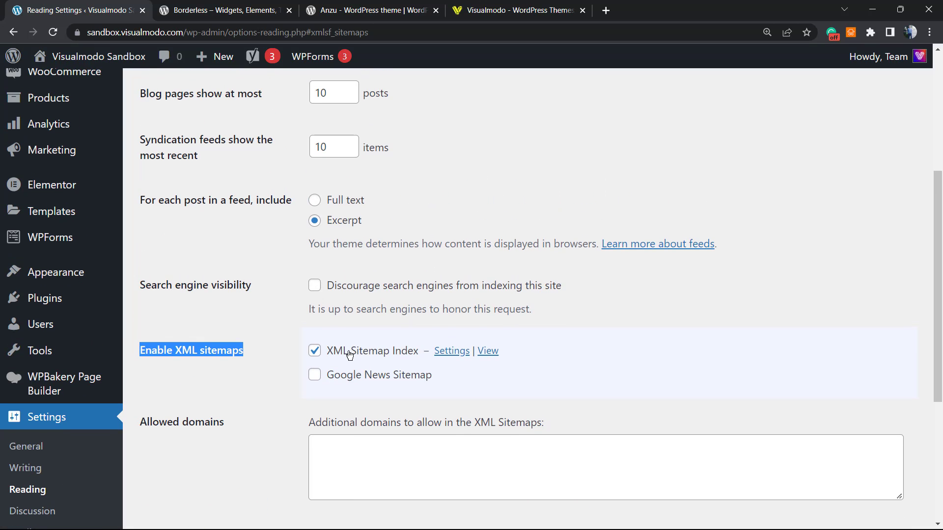
{"action": "left_click", "coordinate": [319, 355]}
{"action": "left_click", "coordinate": [319, 356]}
{"action": "scroll", "coordinate": [235, 347], "scroll_direction": "down", "scroll_amount": 5}
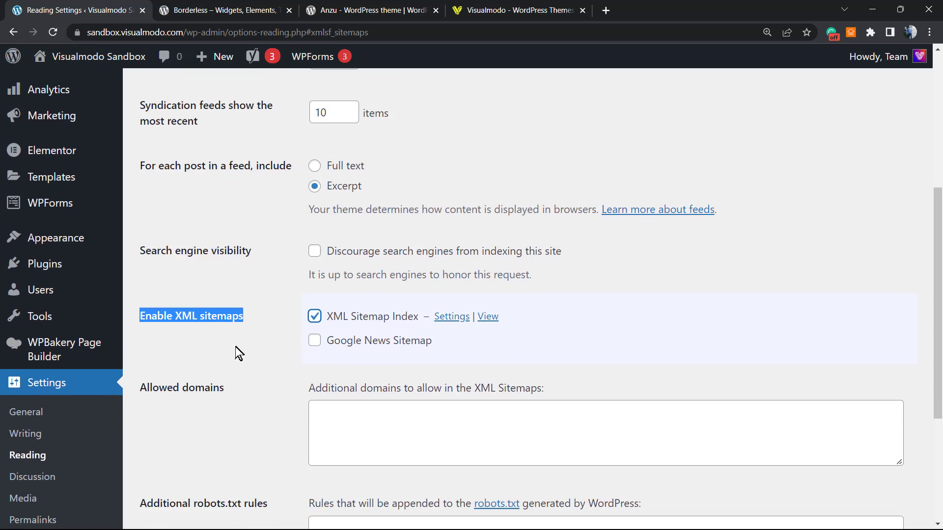
{"action": "left_click", "coordinate": [170, 441]}
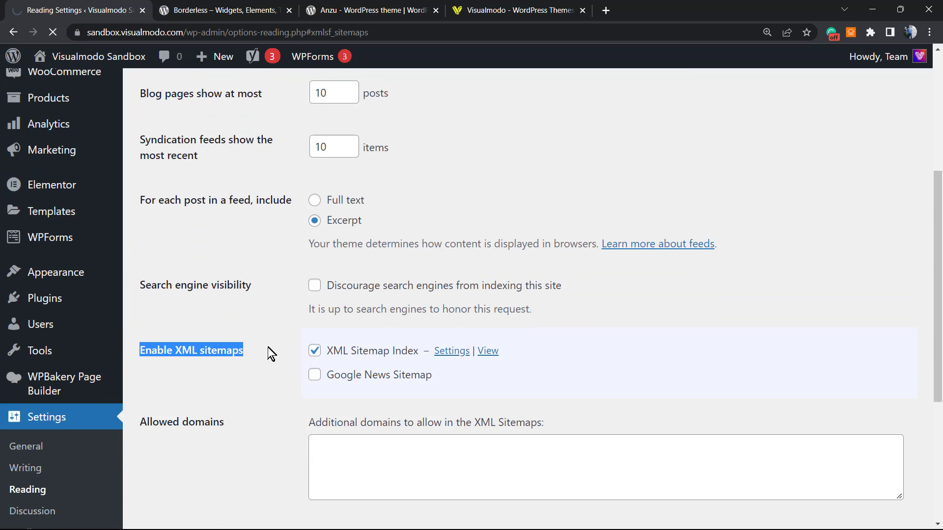
{"action": "scroll", "coordinate": [267, 347], "scroll_direction": "down", "scroll_amount": 7}
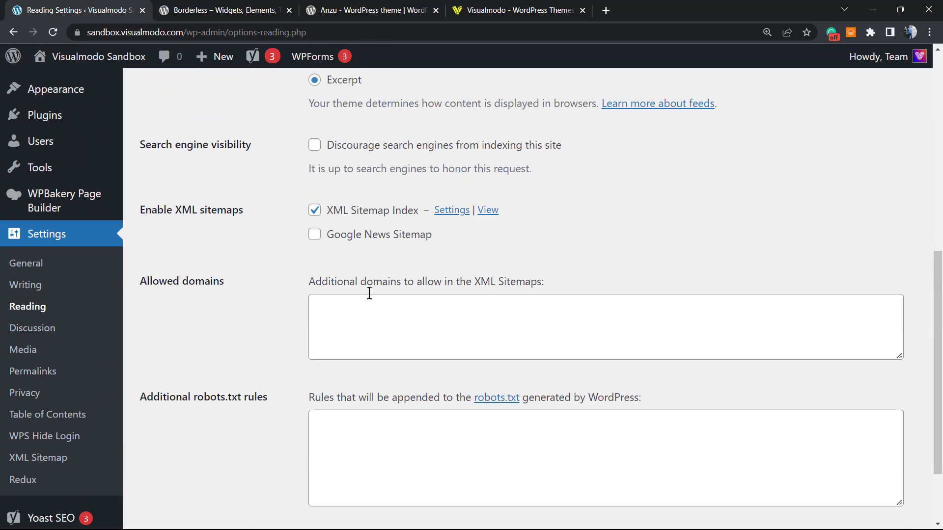
{"action": "left_click", "coordinate": [451, 212]}
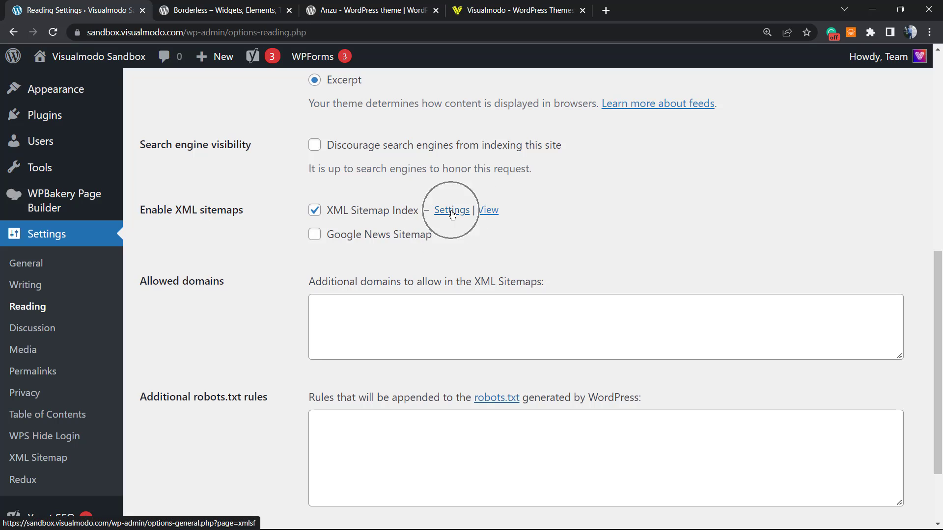
- Open the XML Sitemap settings and review the Post types, with Products not yet included
{"action": "left_click", "coordinate": [451, 215]}
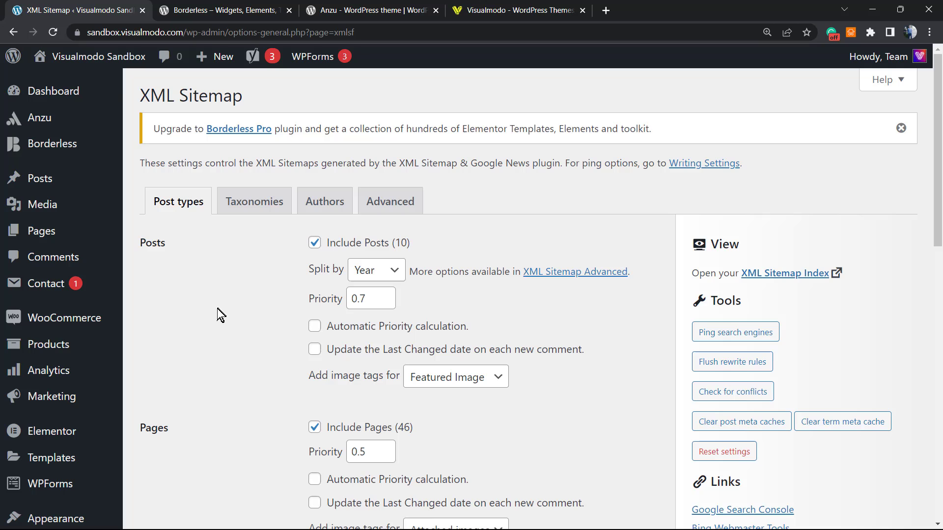
{"action": "scroll", "coordinate": [220, 316], "scroll_direction": "down", "scroll_amount": 10}
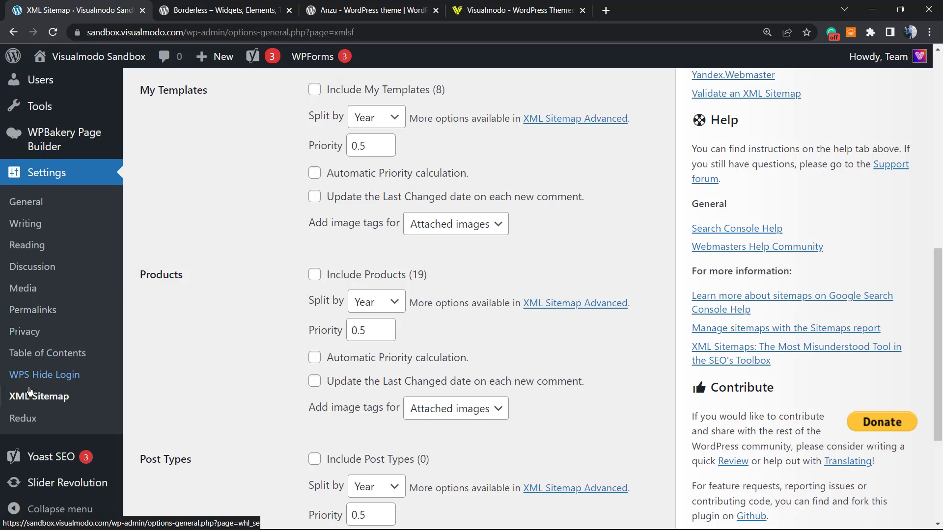
{"action": "scroll", "coordinate": [335, 330], "scroll_direction": "up", "scroll_amount": 3}
{"action": "scroll", "coordinate": [314, 314], "scroll_direction": "up", "scroll_amount": 8}
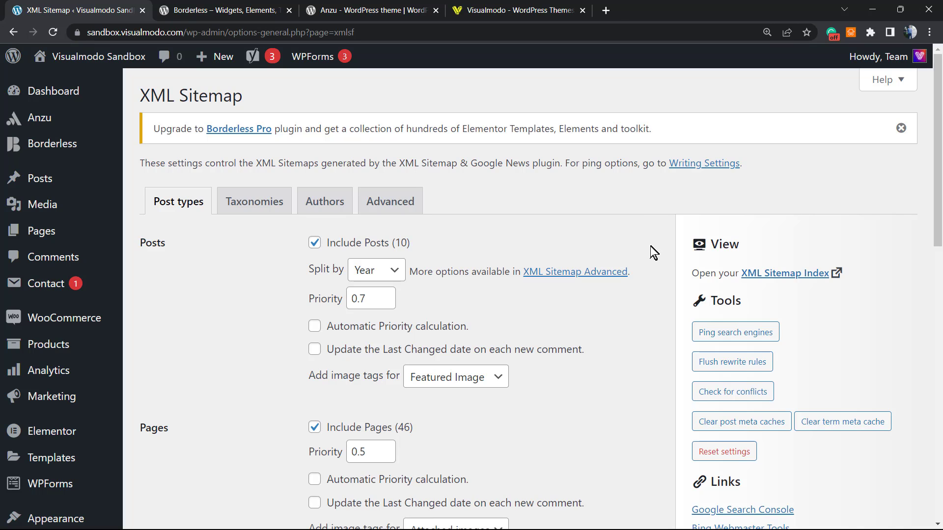
- Open the XML Sitemap Index link in a new browser tab
{"action": "double_click", "coordinate": [725, 244]}
{"action": "left_click", "coordinate": [772, 276]}
{"action": "right_click", "coordinate": [772, 276]}
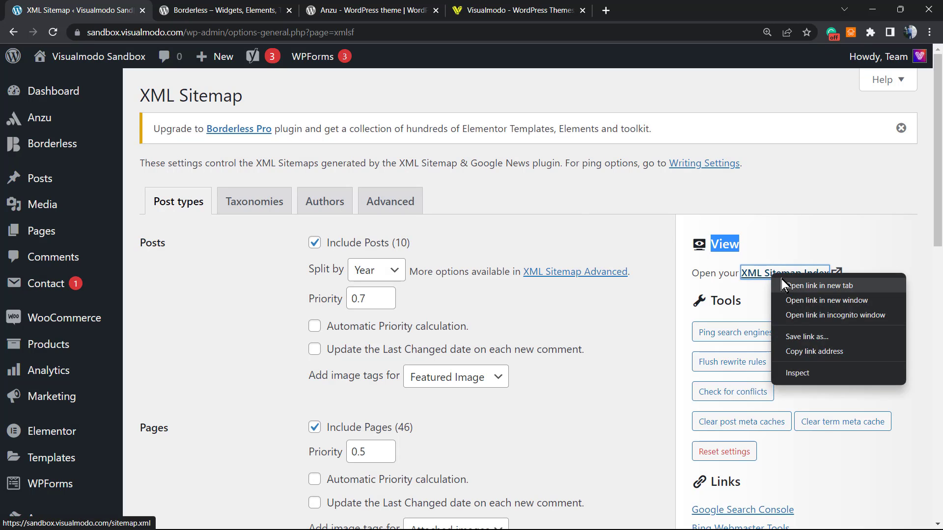
{"action": "left_click", "coordinate": [801, 284]}
- View the sitemap index listing the root, posts 2020, pages and author sitemaps
{"action": "left_click", "coordinate": [256, 9]}
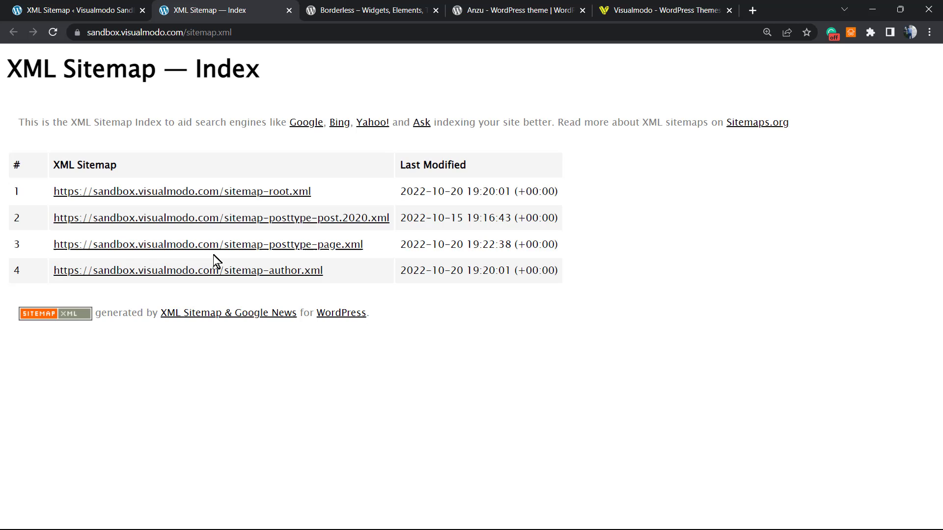
{"action": "scroll", "coordinate": [213, 255], "scroll_direction": "up", "scroll_amount": 2}
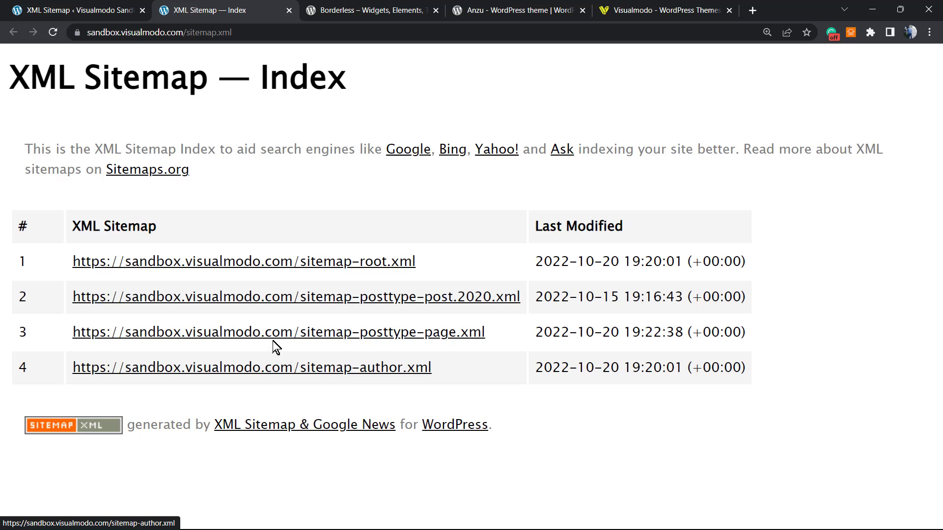
{"action": "left_click", "coordinate": [113, 10]}
{"action": "scroll", "coordinate": [315, 256], "scroll_direction": "down", "scroll_amount": 2}
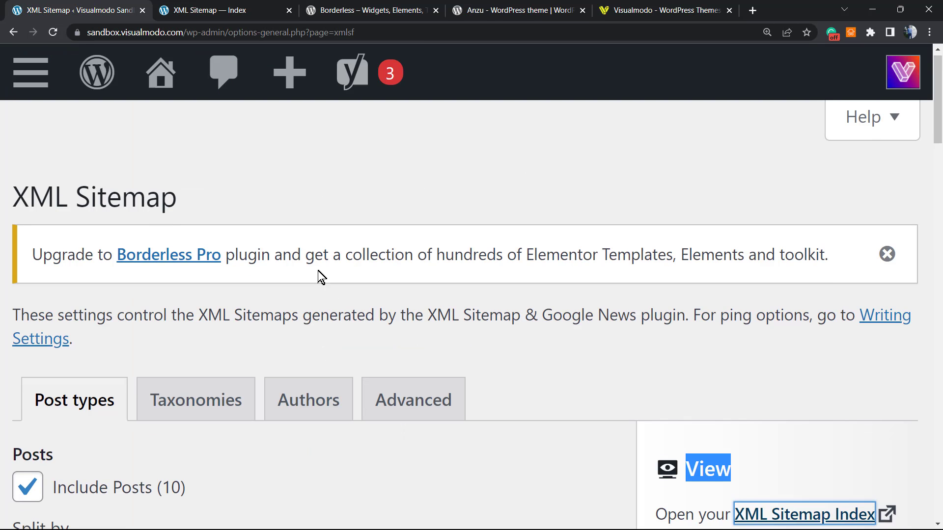
{"action": "key", "text": "ctrl+minus"}
{"action": "key", "text": "ctrl+minus"}
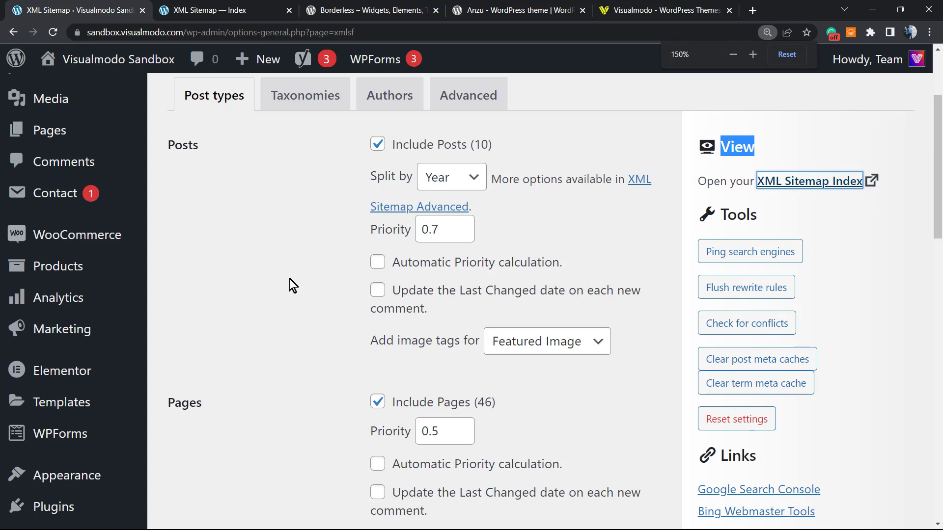
{"action": "scroll", "coordinate": [353, 297], "scroll_direction": "up", "scroll_amount": 3}
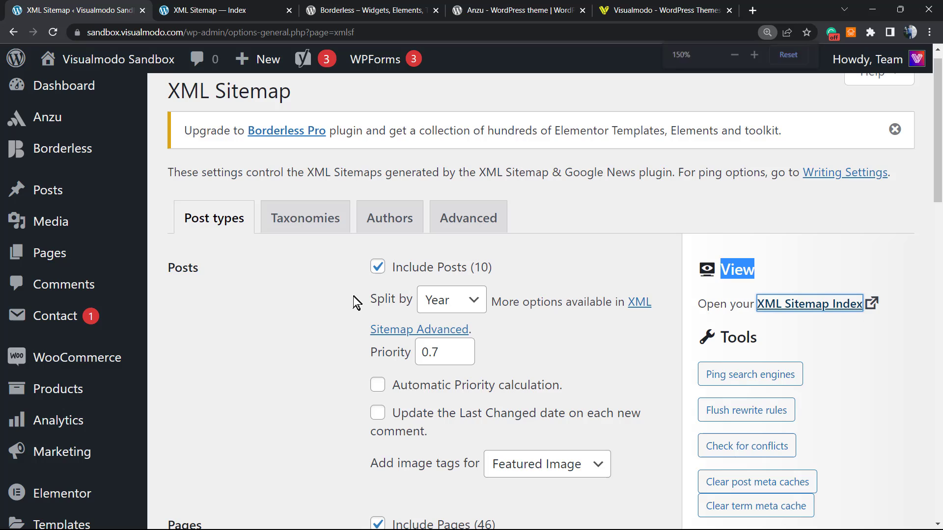
{"action": "left_click", "coordinate": [406, 273]}
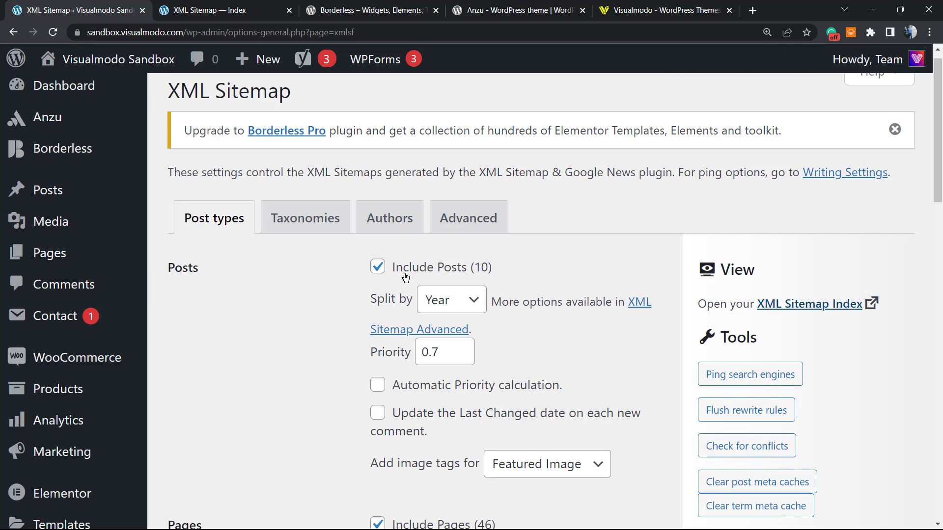
{"action": "left_click", "coordinate": [465, 302]}
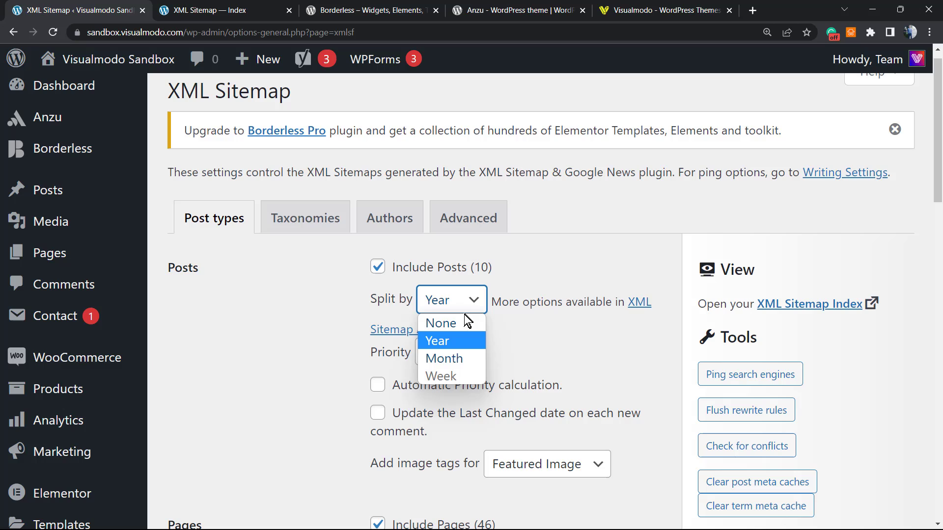
{"action": "left_click", "coordinate": [323, 324]}
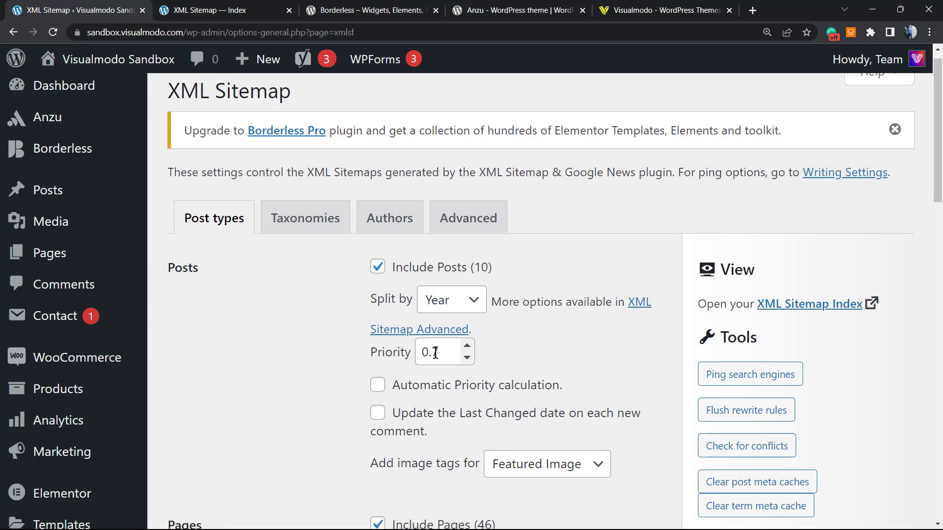
{"action": "scroll", "coordinate": [406, 380], "scroll_direction": "down", "scroll_amount": 1}
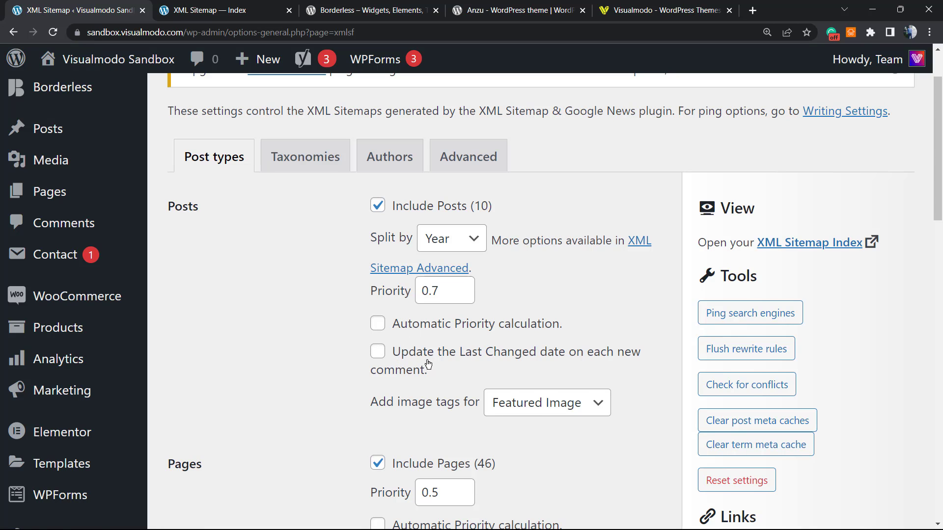
{"action": "scroll", "coordinate": [428, 364], "scroll_direction": "down", "scroll_amount": 1}
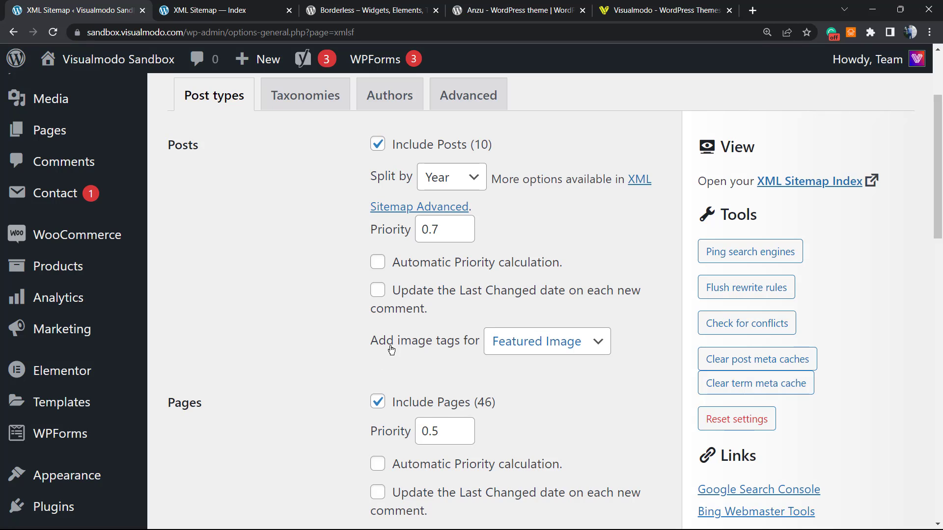
{"action": "left_click", "coordinate": [545, 345]}
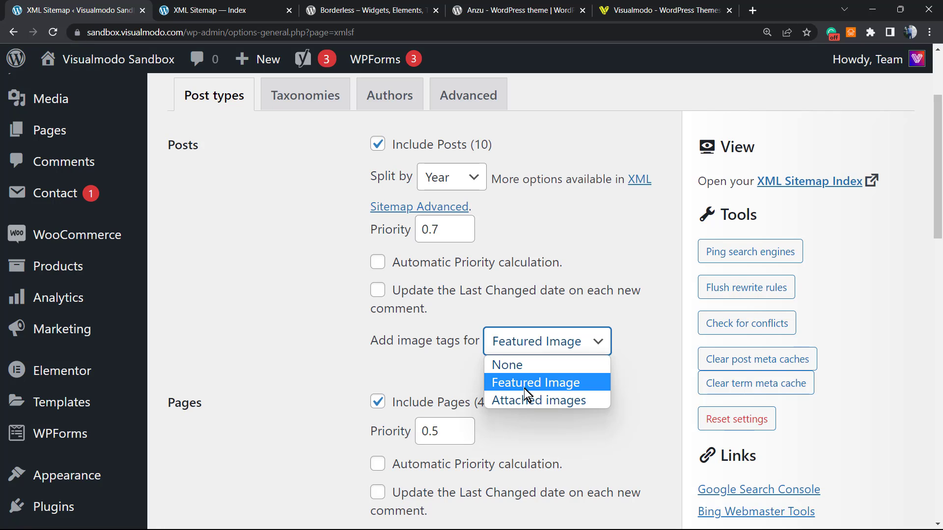
{"action": "left_click", "coordinate": [319, 344]}
{"action": "scroll", "coordinate": [319, 345], "scroll_direction": "down", "scroll_amount": 1}
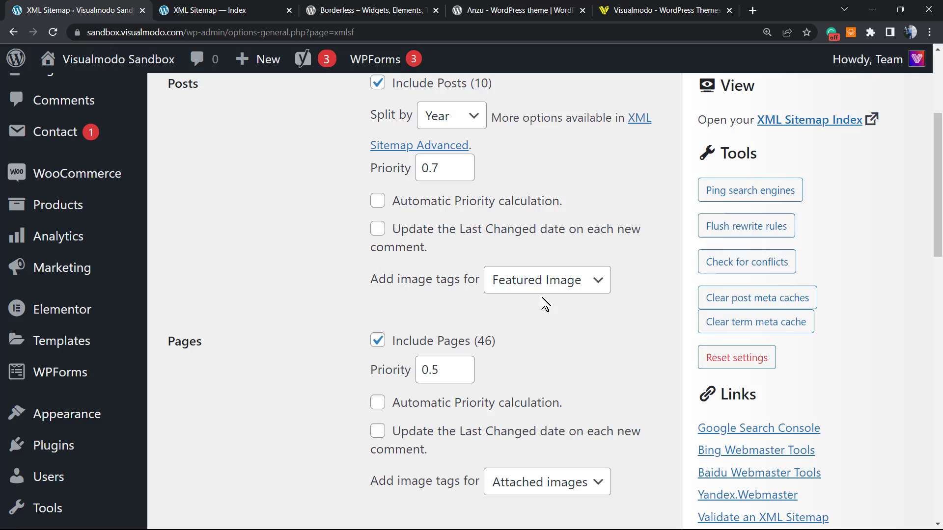
{"action": "scroll", "coordinate": [375, 301], "scroll_direction": "down", "scroll_amount": 1}
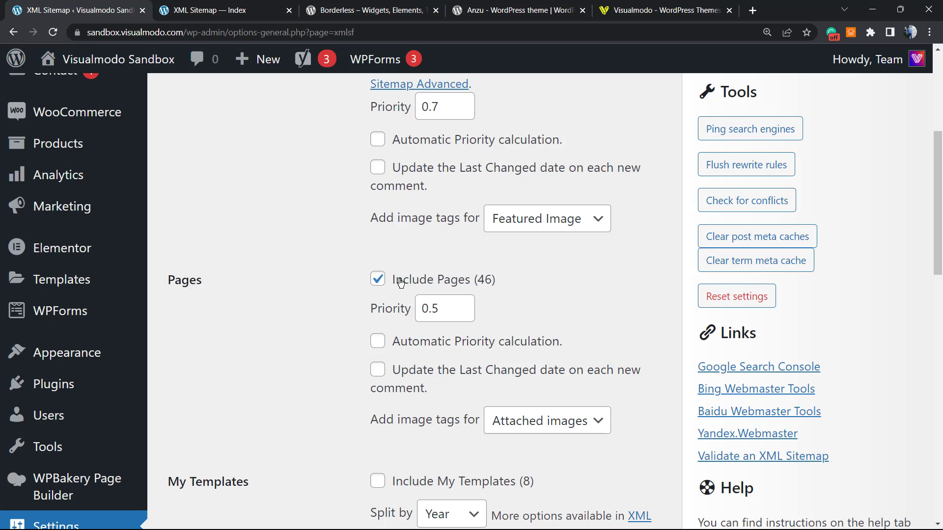
- Browse sitemap-posttype-page.xml, where every page has 50% priority, then return to the index
{"action": "left_click", "coordinate": [211, 8]}
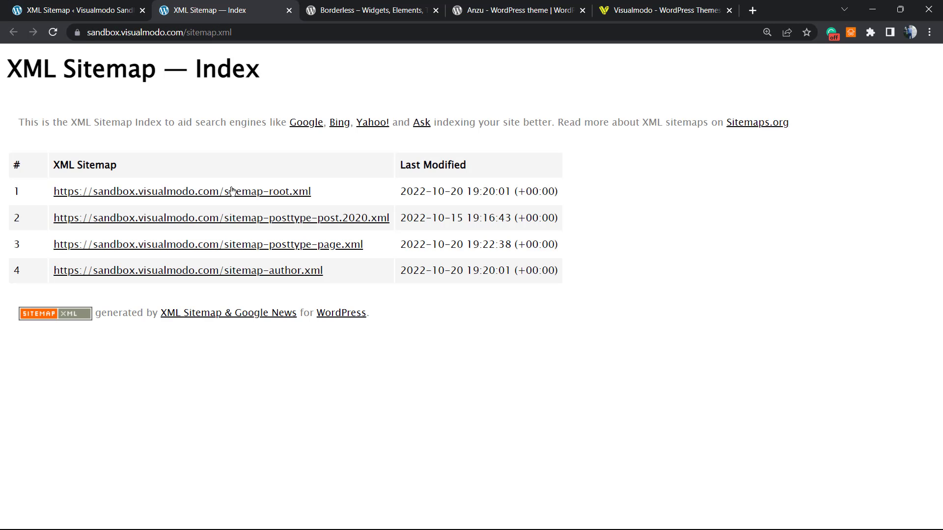
{"action": "left_click", "coordinate": [290, 246]}
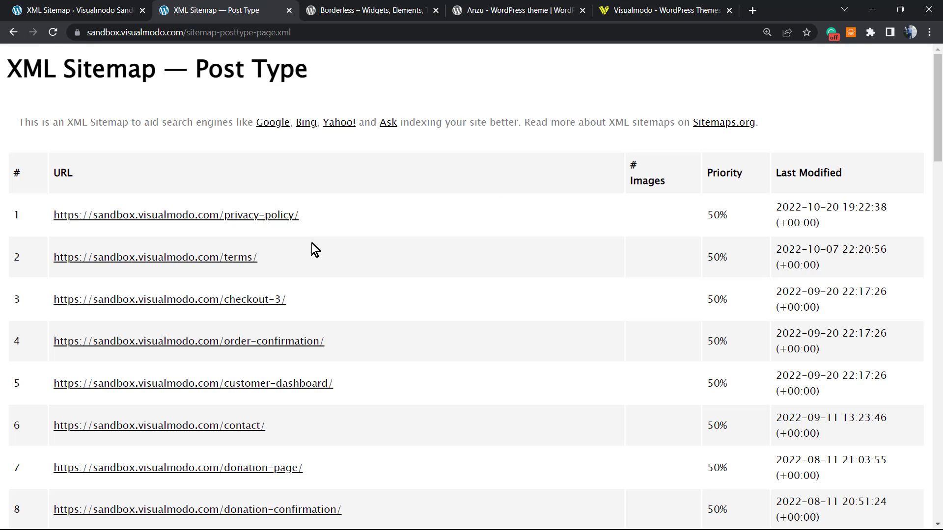
{"action": "scroll", "coordinate": [310, 266], "scroll_direction": "down", "scroll_amount": 2}
{"action": "scroll", "coordinate": [308, 273], "scroll_direction": "down", "scroll_amount": 20}
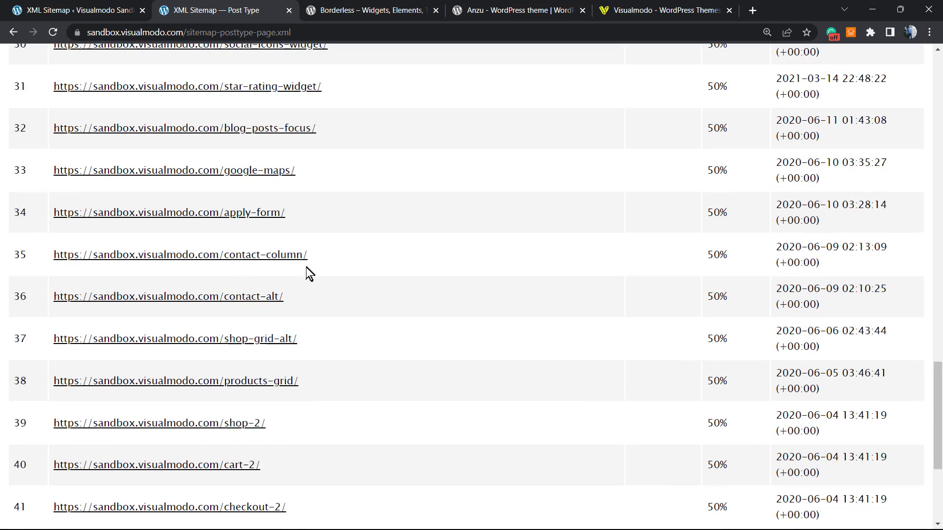
{"action": "scroll", "coordinate": [305, 267], "scroll_direction": "up", "scroll_amount": 20}
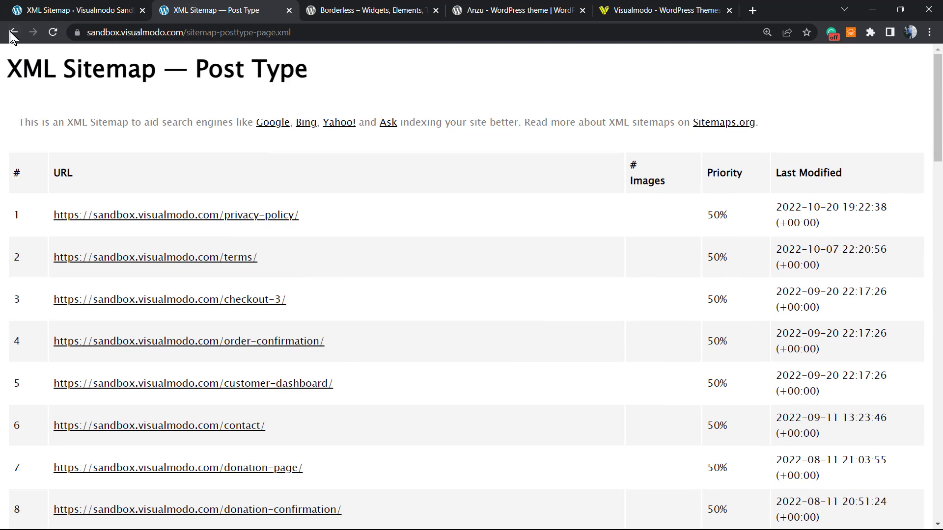
{"action": "left_click", "coordinate": [14, 32]}
- Keep Pages' image tags set to Attached images in the XML Sitemap settings
{"action": "left_click", "coordinate": [93, 7]}
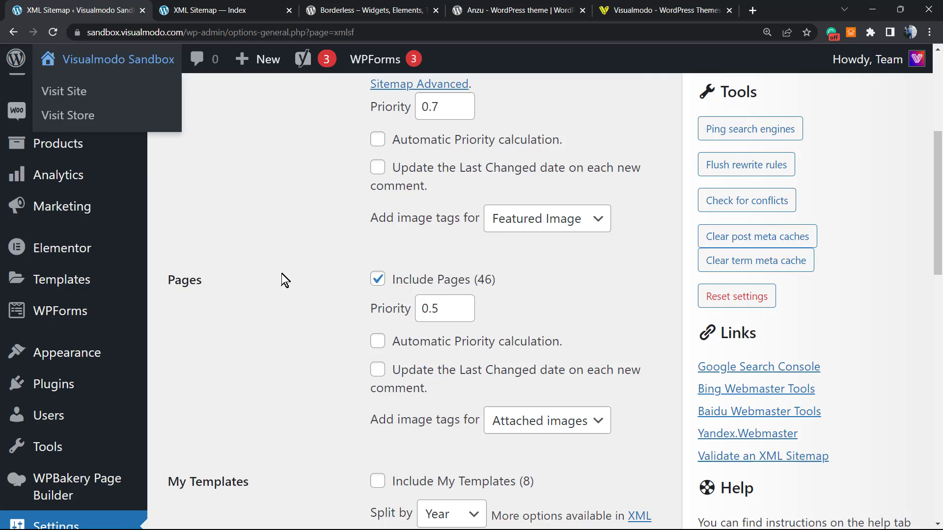
{"action": "scroll", "coordinate": [289, 287], "scroll_direction": "down", "scroll_amount": 1}
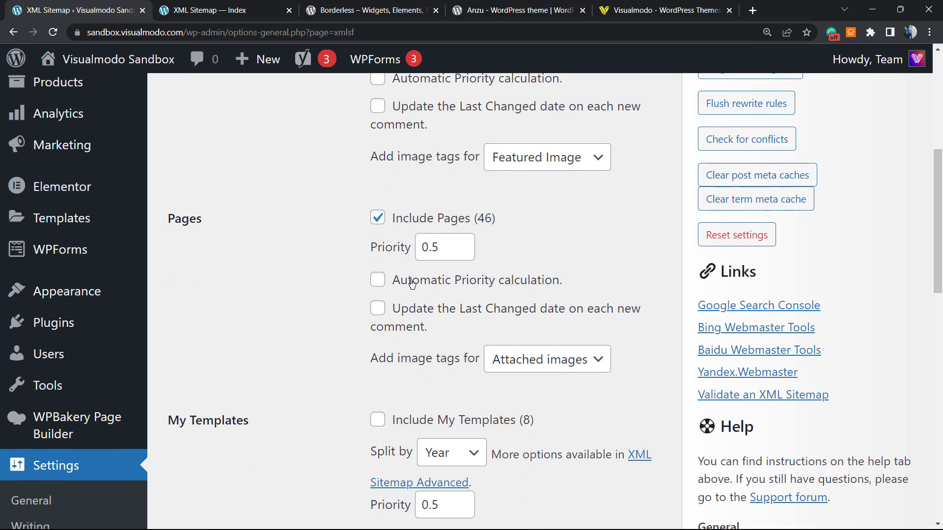
{"action": "scroll", "coordinate": [329, 307], "scroll_direction": "down", "scroll_amount": 2}
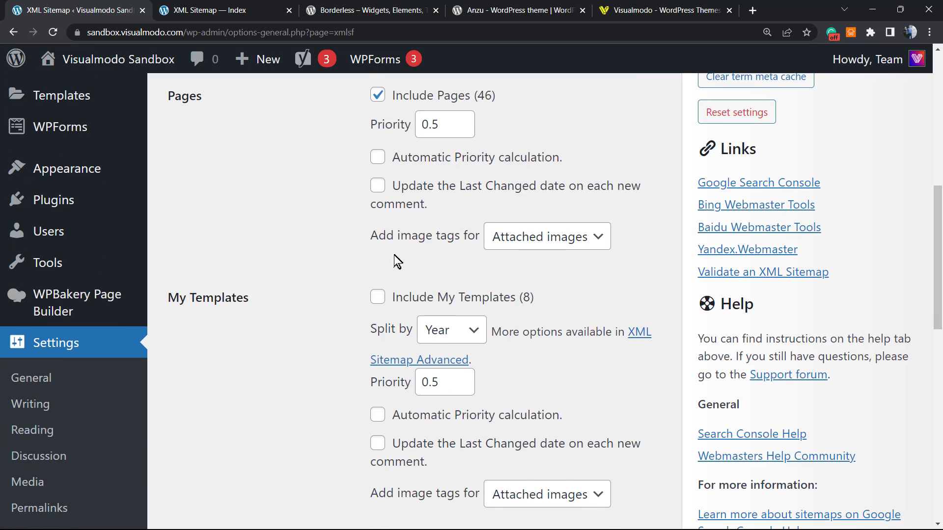
{"action": "left_click", "coordinate": [541, 237]}
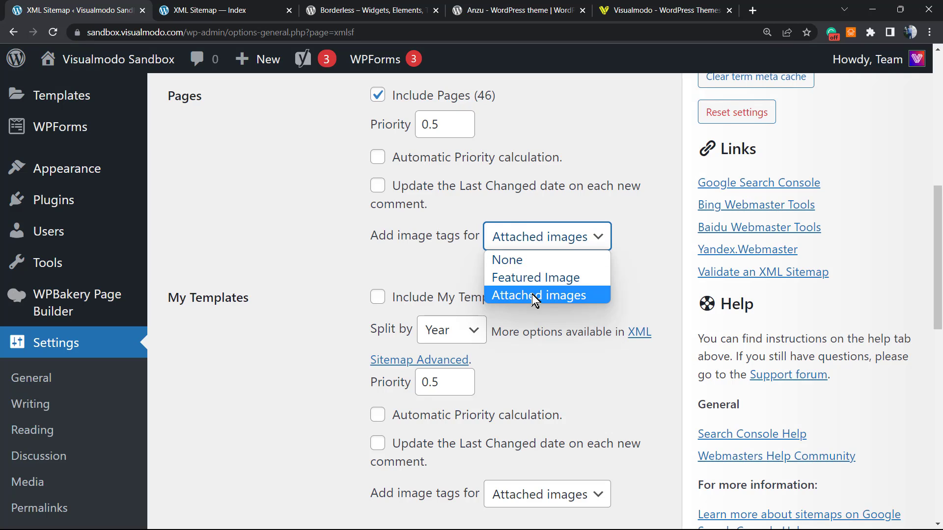
{"action": "left_click", "coordinate": [316, 259]}
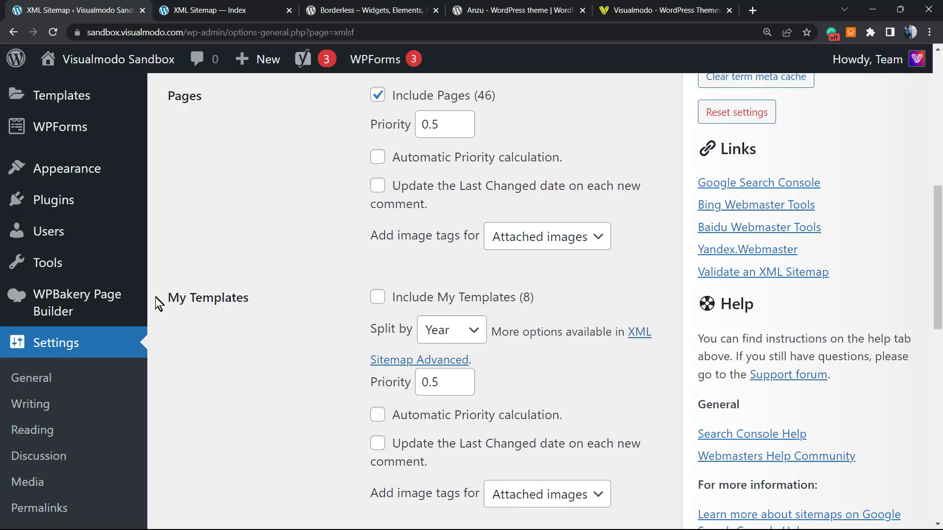
- Include Products (19) in the XML sitemap and save the settings
{"action": "scroll", "coordinate": [165, 302], "scroll_direction": "down", "scroll_amount": 5}
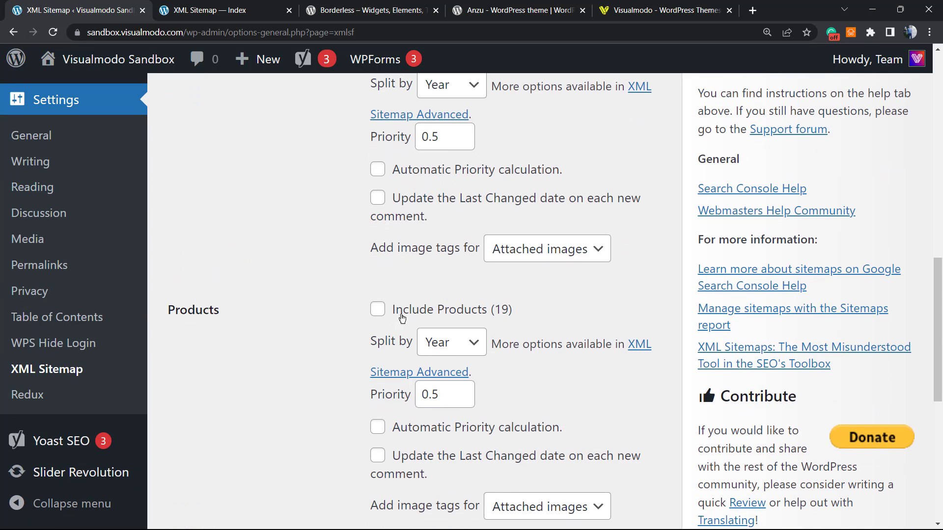
{"action": "triple_click", "coordinate": [506, 311]}
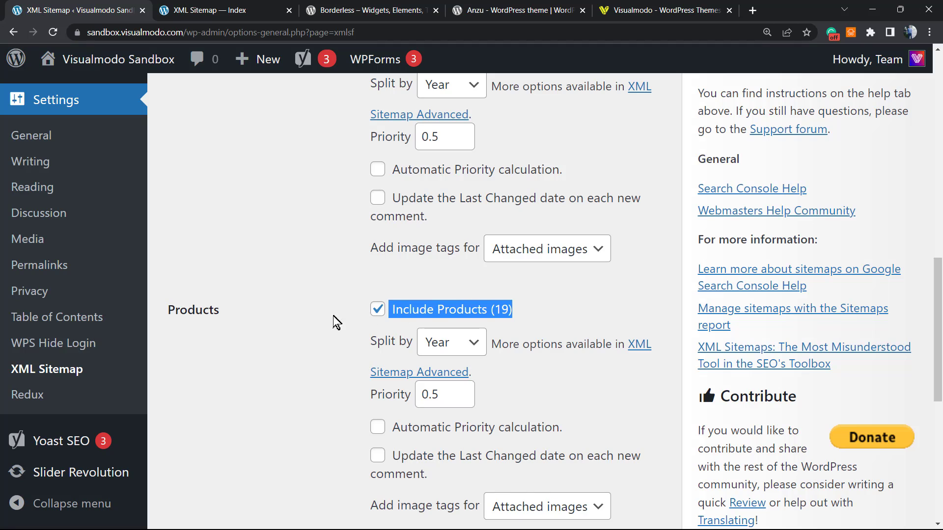
{"action": "left_click", "coordinate": [285, 304]}
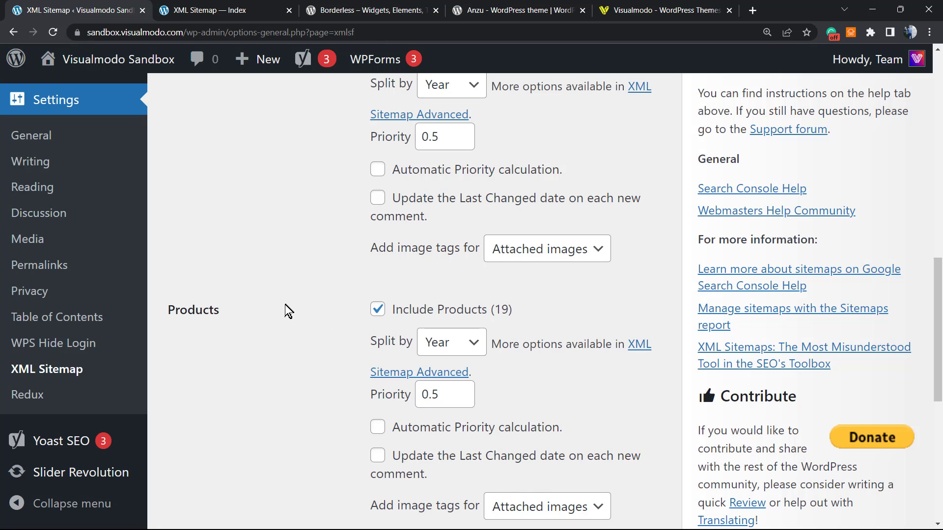
{"action": "scroll", "coordinate": [283, 304], "scroll_direction": "down", "scroll_amount": 3}
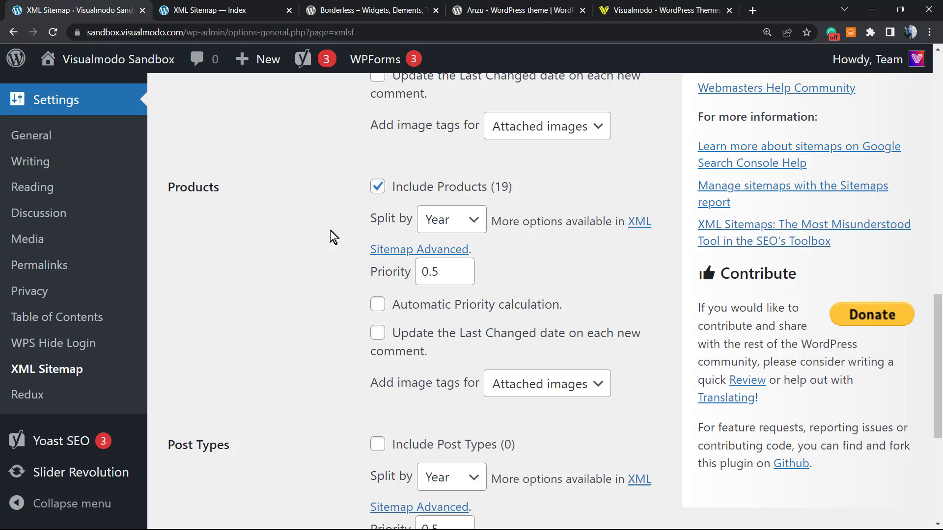
{"action": "scroll", "coordinate": [319, 226], "scroll_direction": "down", "scroll_amount": 6}
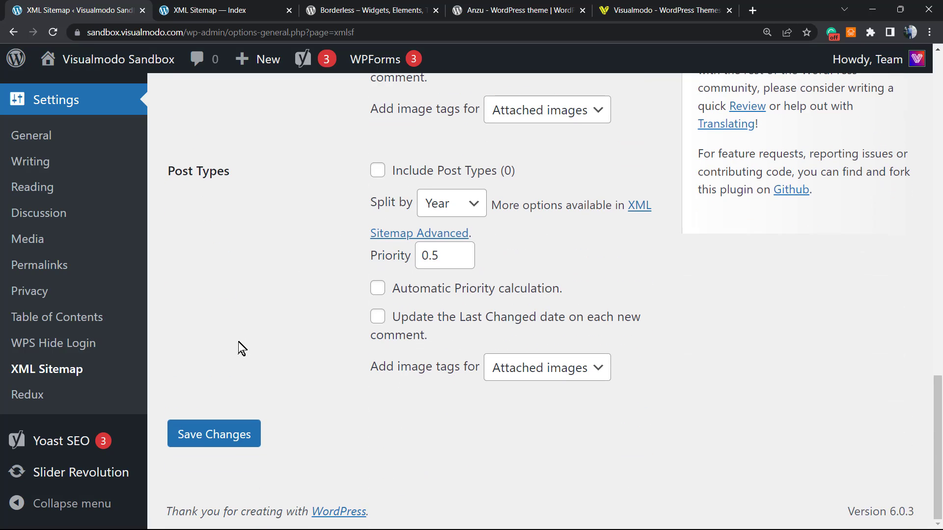
{"action": "left_click", "coordinate": [250, 436]}
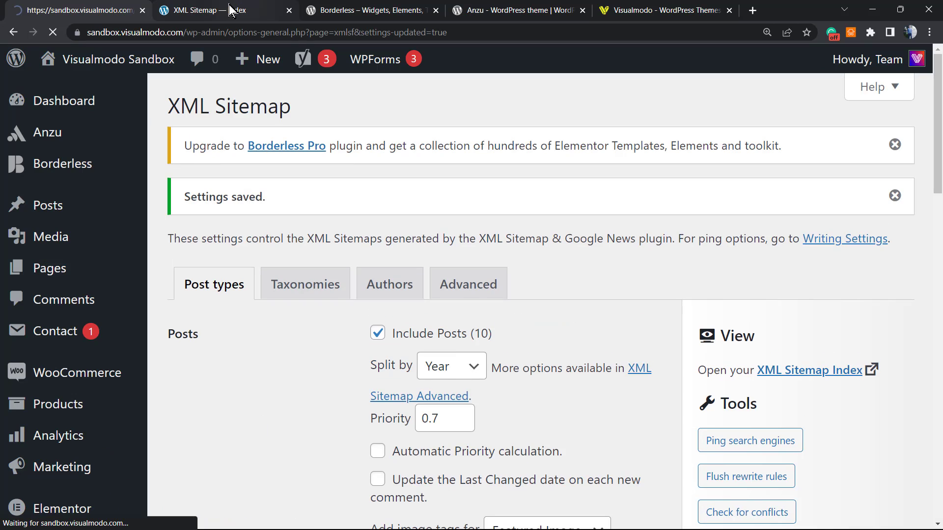
- Reload sitemap.xml to show the 2022 and 2019 product sitemaps, then scroll through the settings again
{"action": "left_click", "coordinate": [220, 13]}
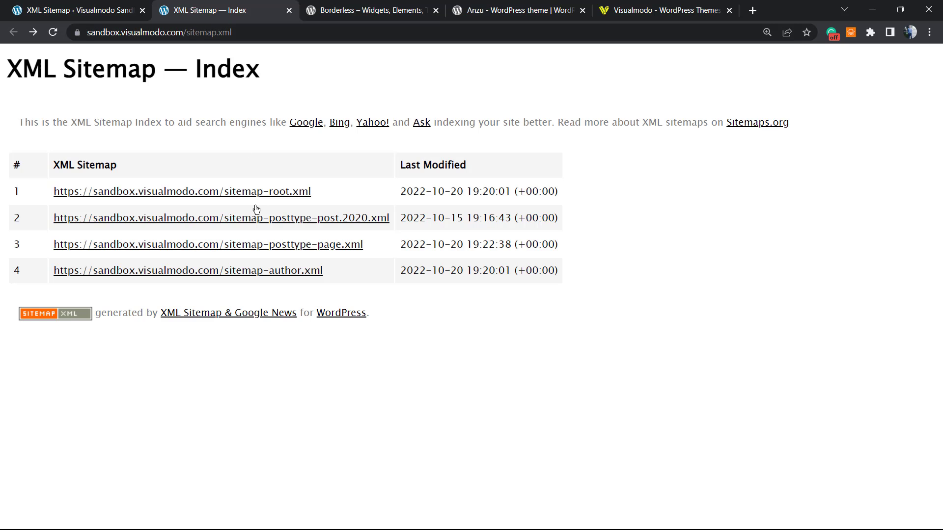
{"action": "key", "text": "F5"}
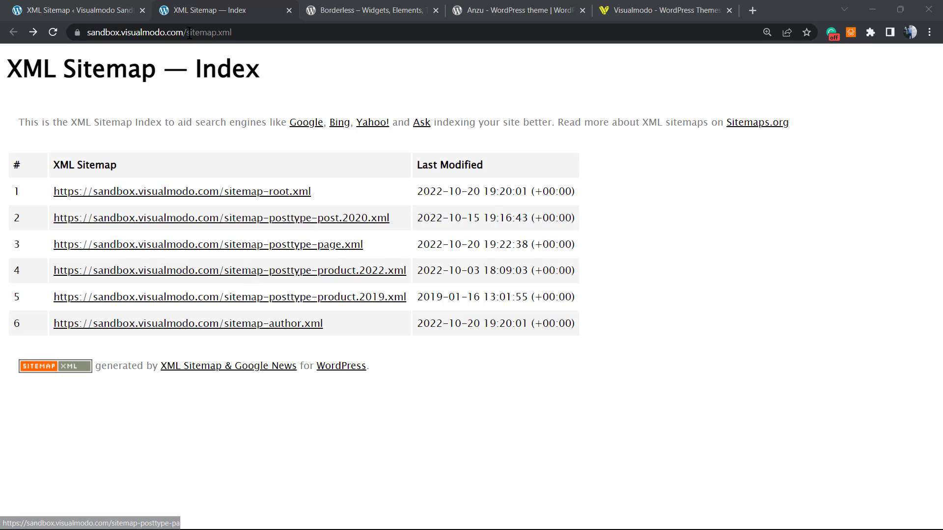
{"action": "left_click", "coordinate": [131, 14]}
{"action": "scroll", "coordinate": [332, 329], "scroll_direction": "down", "scroll_amount": 10}
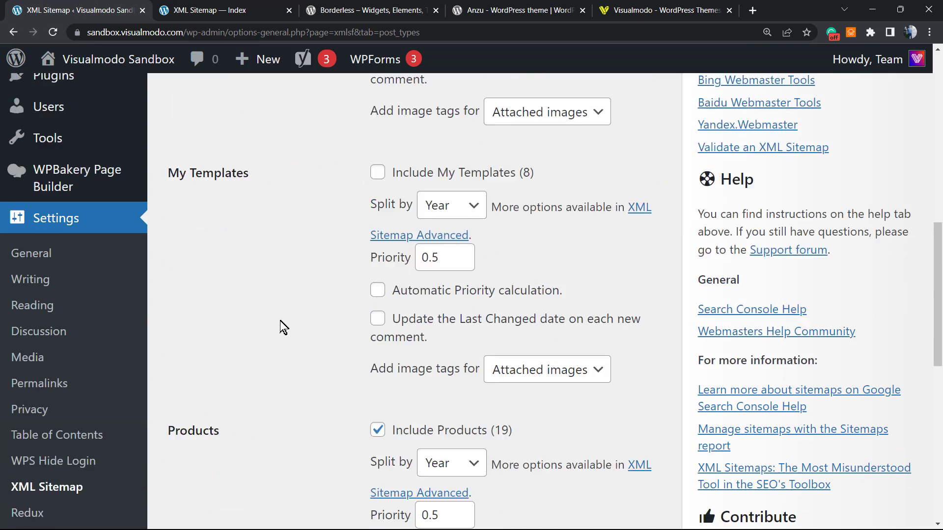
{"action": "scroll", "coordinate": [278, 320], "scroll_direction": "down", "scroll_amount": 10}
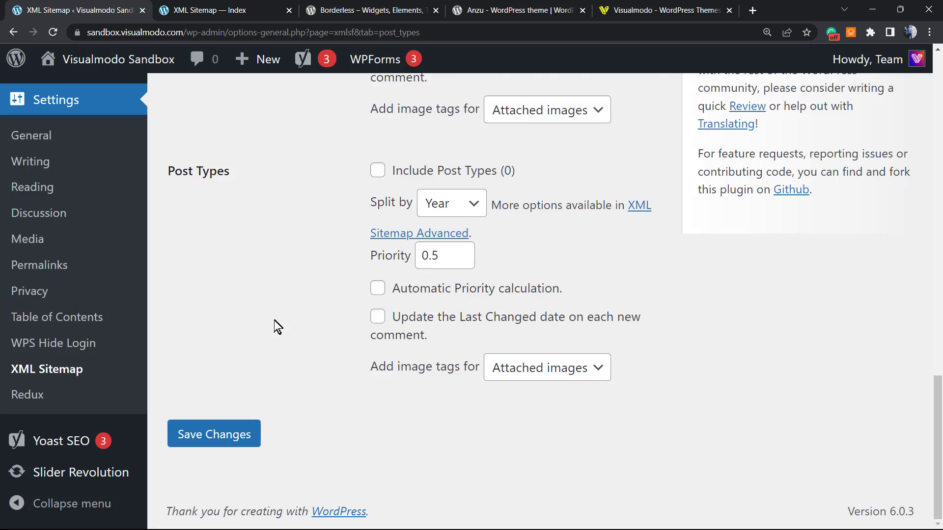
{"action": "scroll", "coordinate": [324, 334], "scroll_direction": "up", "scroll_amount": 20}
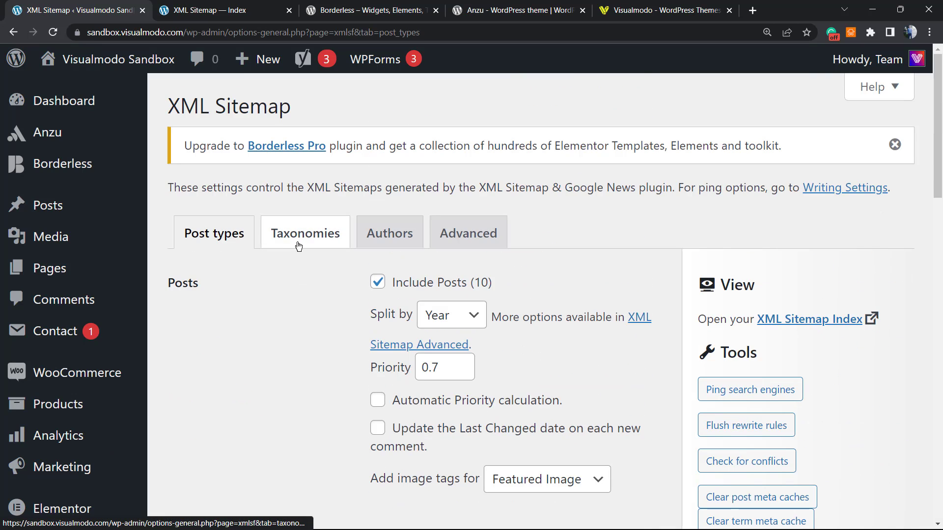
- Review the Taxonomies tab: taxonomies excluded, priority 0.3, 3000 terms per sitemap
{"action": "left_click", "coordinate": [295, 246]}
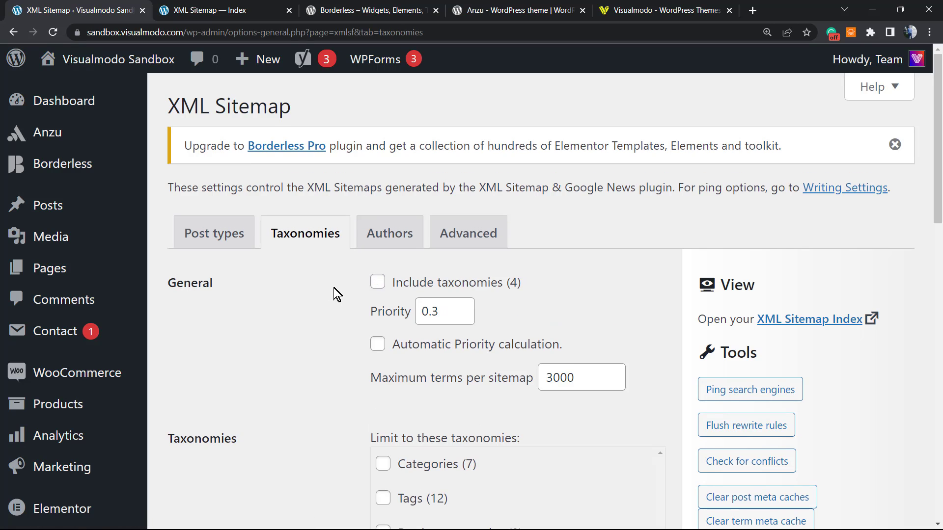
{"action": "scroll", "coordinate": [360, 293], "scroll_direction": "down", "scroll_amount": 2}
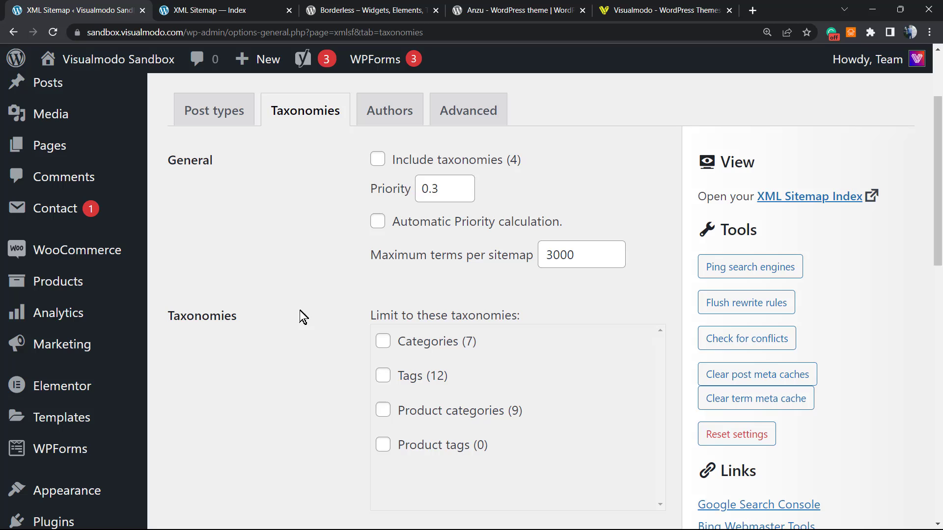
{"action": "scroll", "coordinate": [354, 341], "scroll_direction": "down", "scroll_amount": 1}
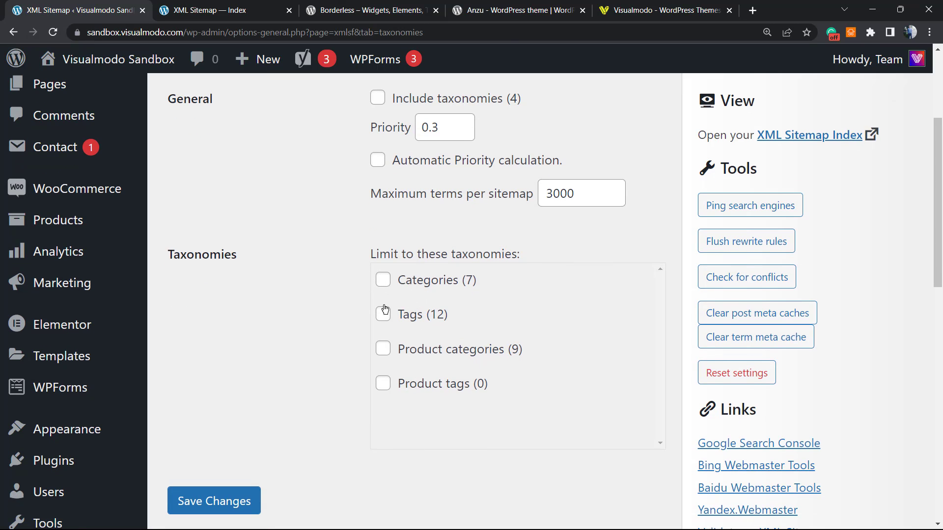
{"action": "scroll", "coordinate": [383, 334], "scroll_direction": "up", "scroll_amount": 3}
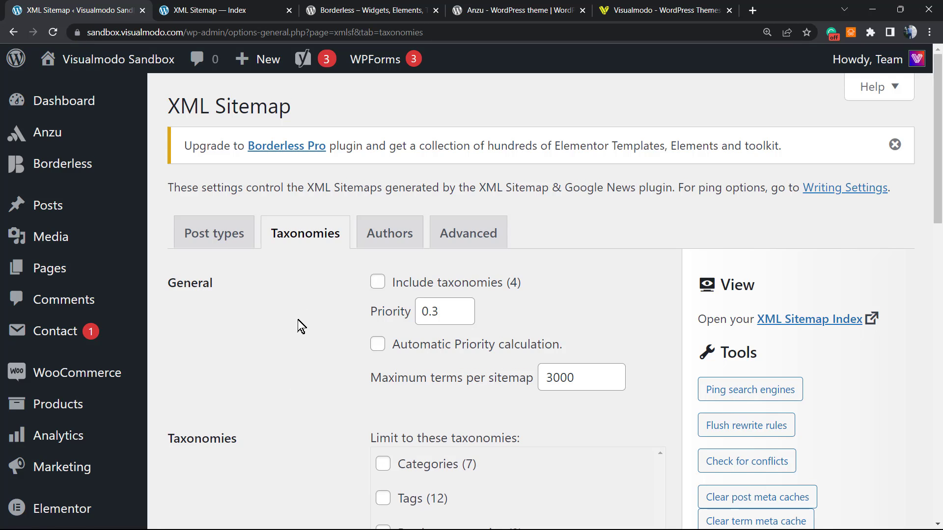
{"action": "scroll", "coordinate": [297, 319], "scroll_direction": "down", "scroll_amount": 9}
{"action": "scroll", "coordinate": [285, 327], "scroll_direction": "up", "scroll_amount": 9}
- Show the Authors tab with the single author included at priority 0.3, 1000 per sitemap
{"action": "left_click", "coordinate": [389, 235]}
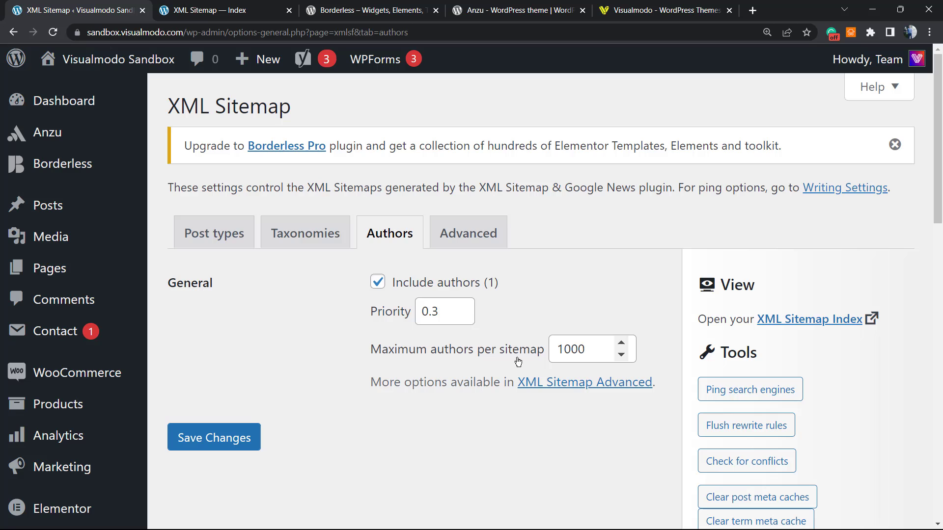
- Review the Advanced settings: the sitemap.xml index name and the empty external web pages and sitemaps fields
{"action": "left_click", "coordinate": [456, 245]}
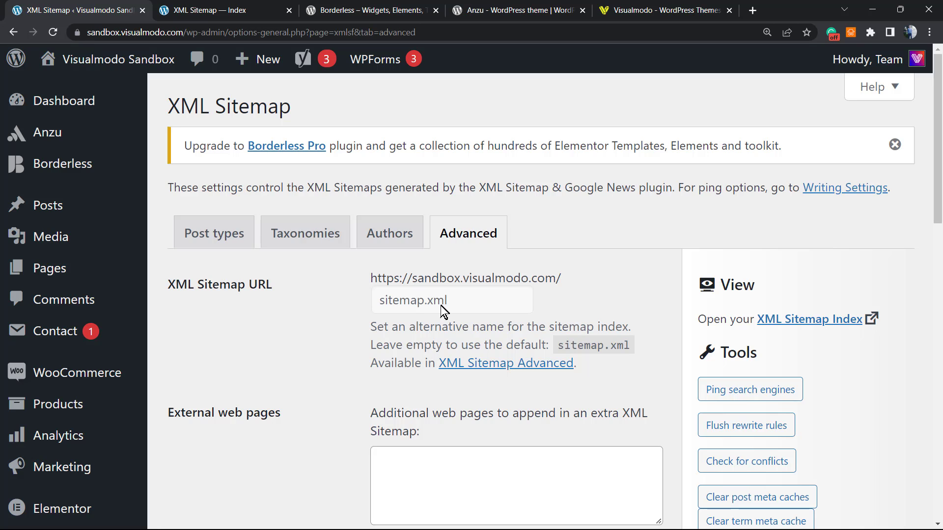
{"action": "scroll", "coordinate": [467, 318], "scroll_direction": "down", "scroll_amount": 5}
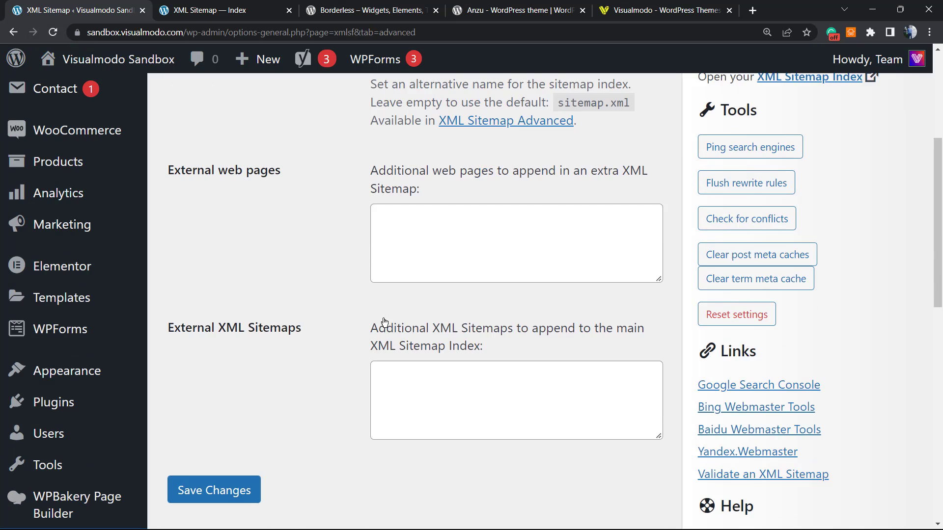
{"action": "scroll", "coordinate": [403, 305], "scroll_direction": "up", "scroll_amount": 1}
{"action": "scroll", "coordinate": [400, 304], "scroll_direction": "up", "scroll_amount": 1}
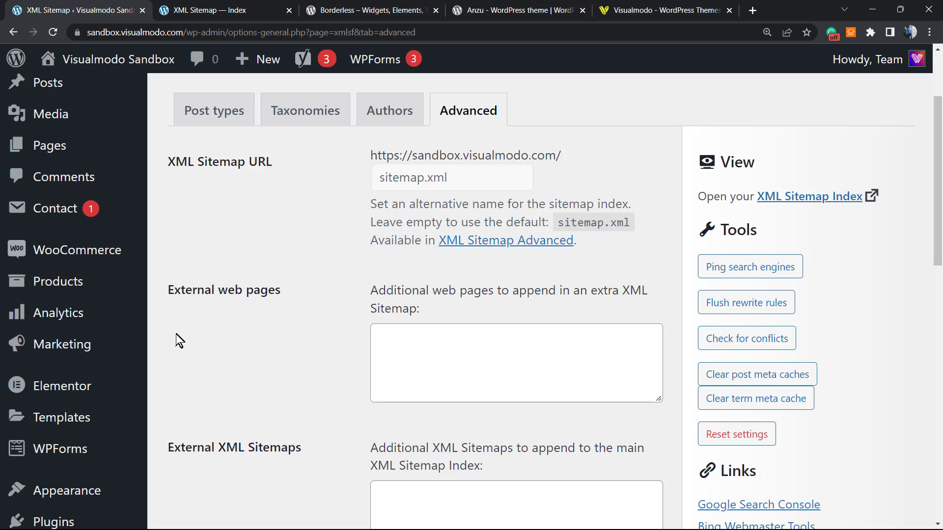
{"action": "scroll", "coordinate": [282, 299], "scroll_direction": "down", "scroll_amount": 2}
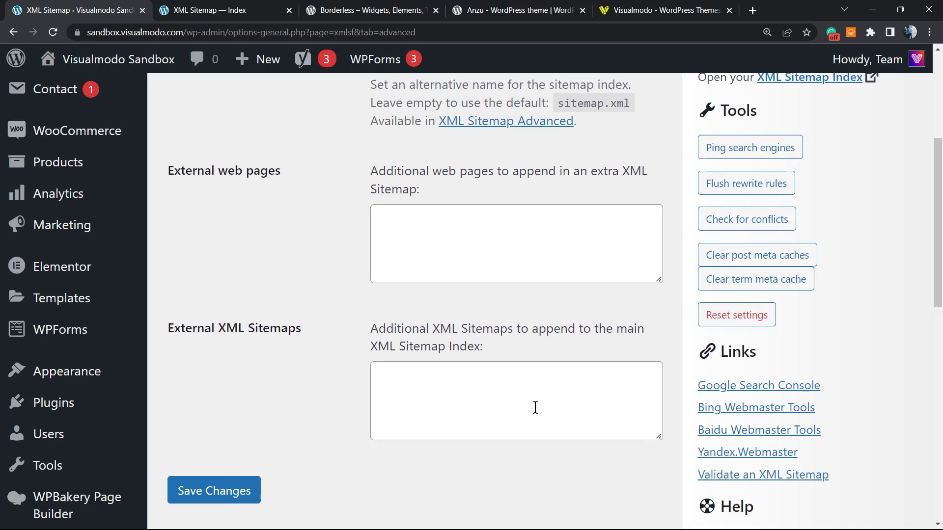
- Scroll the Advanced tab sidebar down to the Validate an XML Sitemap link under Links
{"action": "scroll", "coordinate": [638, 344], "scroll_direction": "up", "scroll_amount": 4}
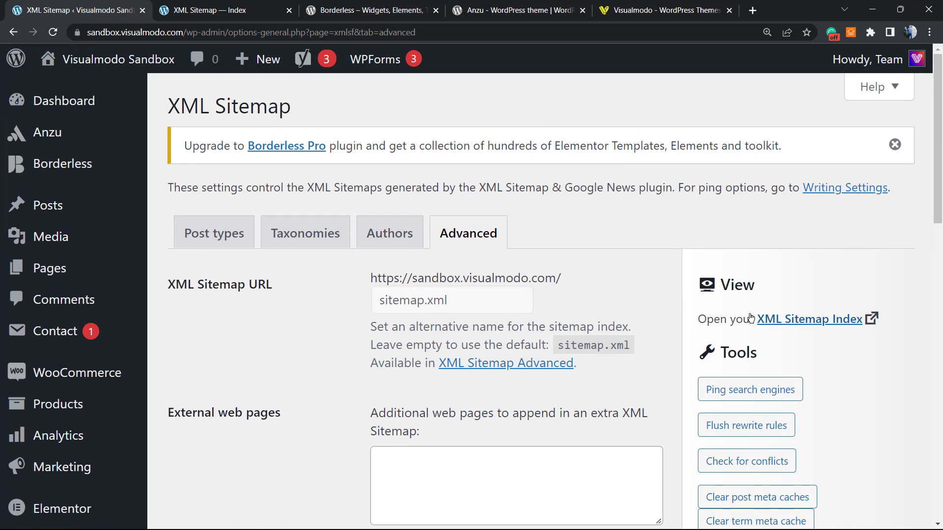
{"action": "scroll", "coordinate": [791, 300], "scroll_direction": "down", "scroll_amount": 1}
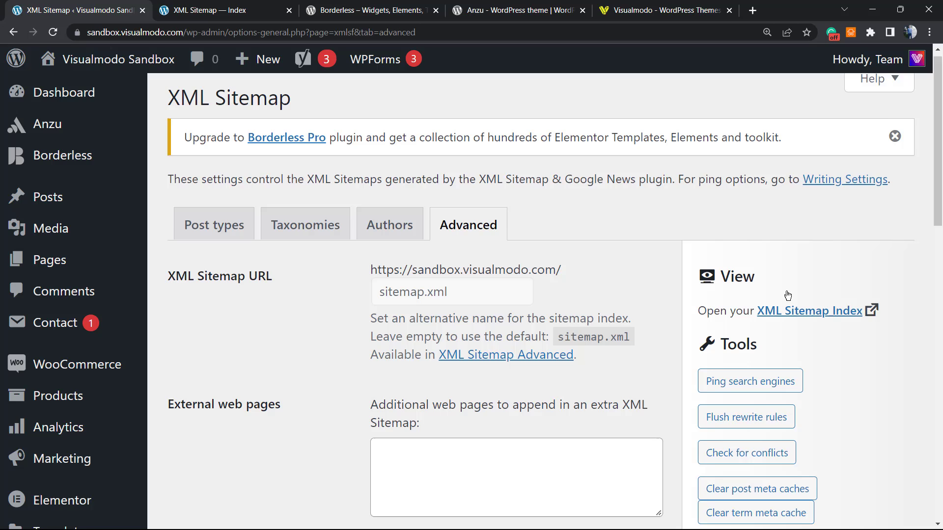
{"action": "scroll", "coordinate": [712, 248], "scroll_direction": "down", "scroll_amount": 1}
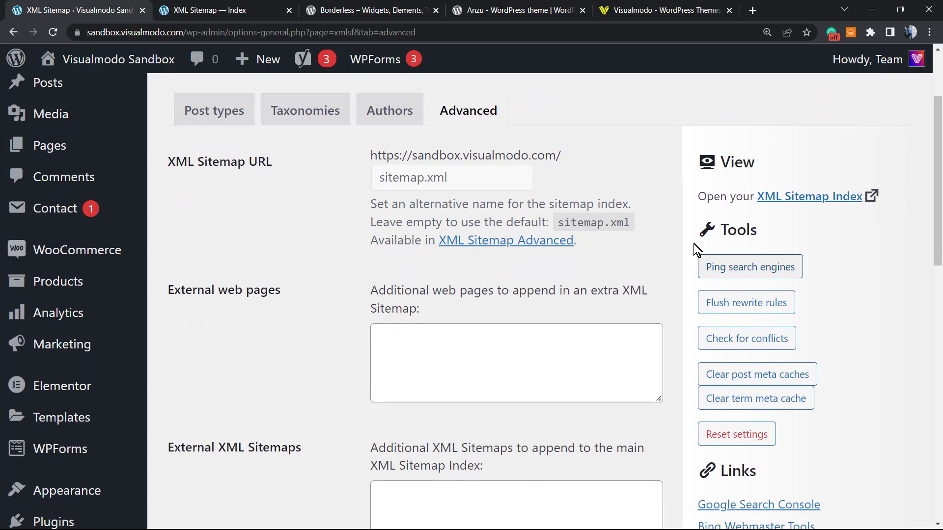
{"action": "scroll", "coordinate": [698, 245], "scroll_direction": "down", "scroll_amount": 1}
{"action": "scroll", "coordinate": [697, 163], "scroll_direction": "up", "scroll_amount": 1}
{"action": "scroll", "coordinate": [747, 310], "scroll_direction": "down", "scroll_amount": 2}
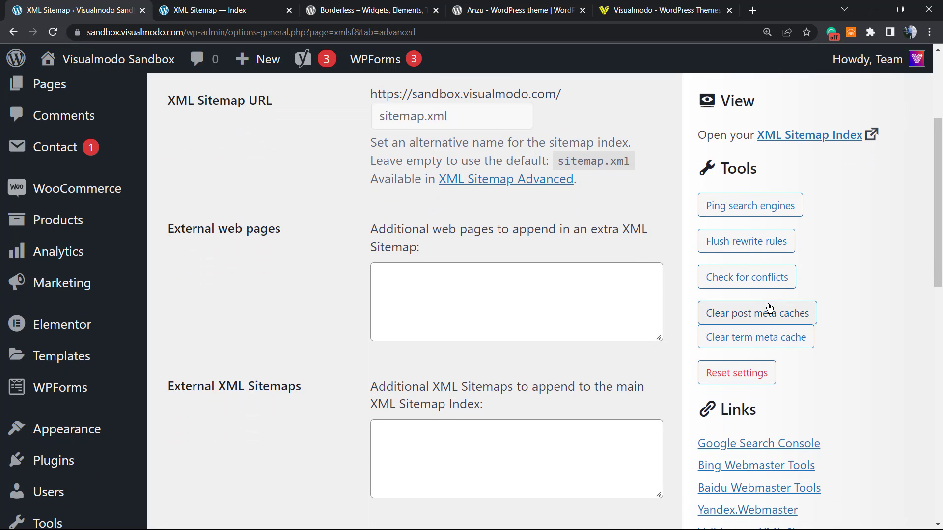
{"action": "scroll", "coordinate": [836, 298], "scroll_direction": "down", "scroll_amount": 1}
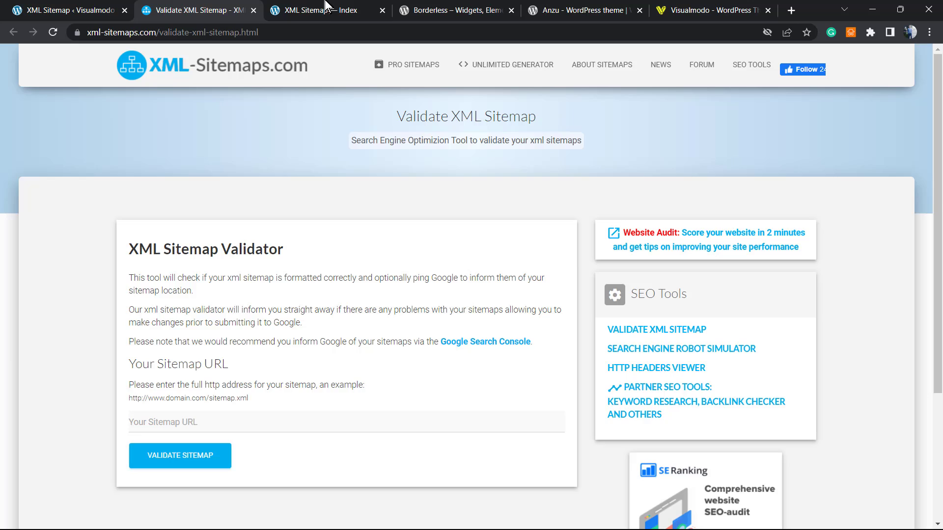
- Compare the validator, post types settings and sitemap.xml index listing six sitemaps including products
{"action": "left_click", "coordinate": [294, 10]}
{"action": "left_click", "coordinate": [241, 15]}
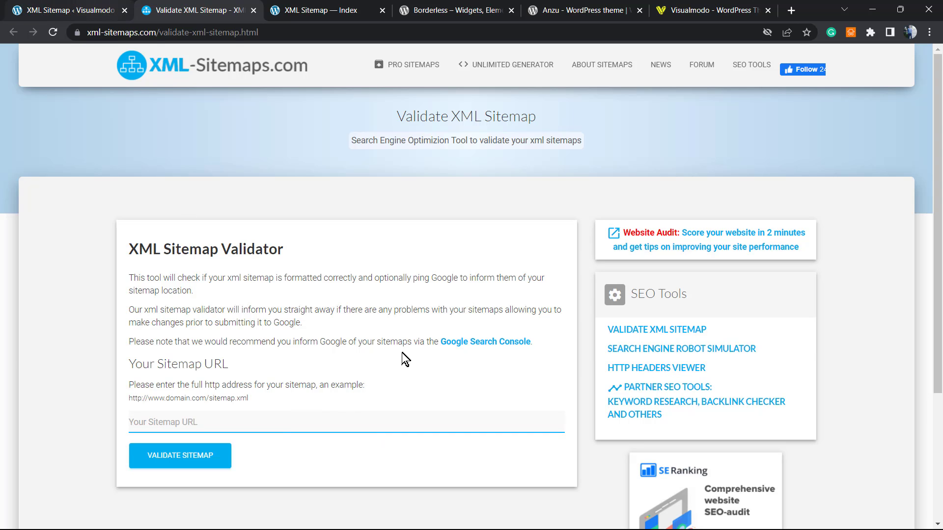
{"action": "key", "text": "ctrl+shift+Tab"}
{"action": "left_click", "coordinate": [243, 248]}
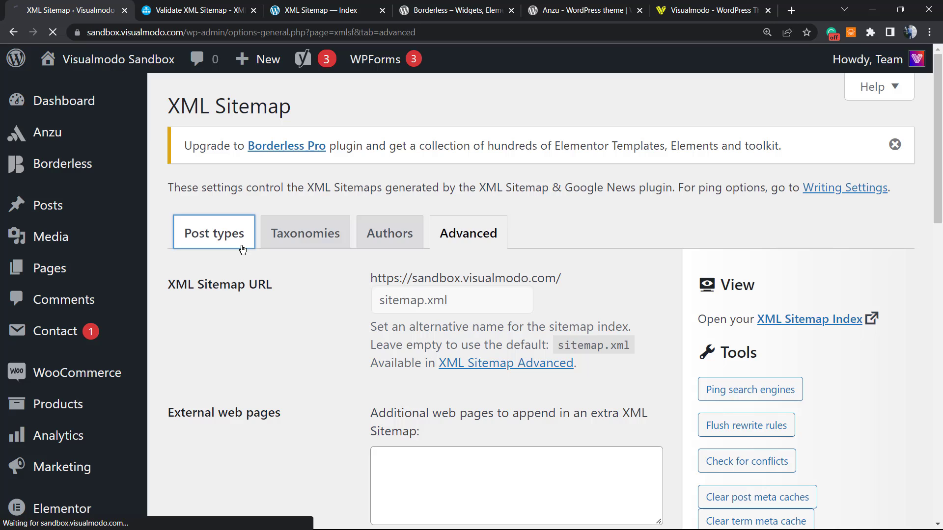
{"action": "left_click", "coordinate": [204, 10]}
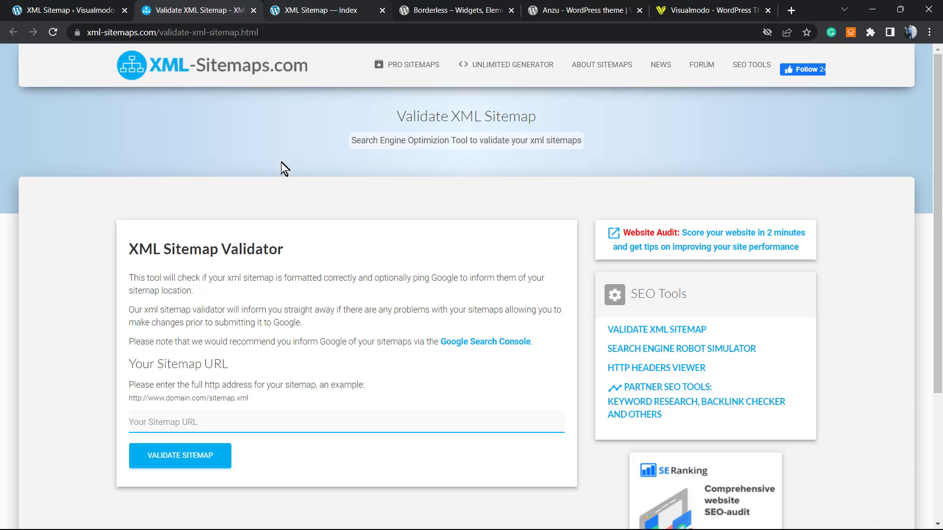
{"action": "left_click", "coordinate": [317, 7]}
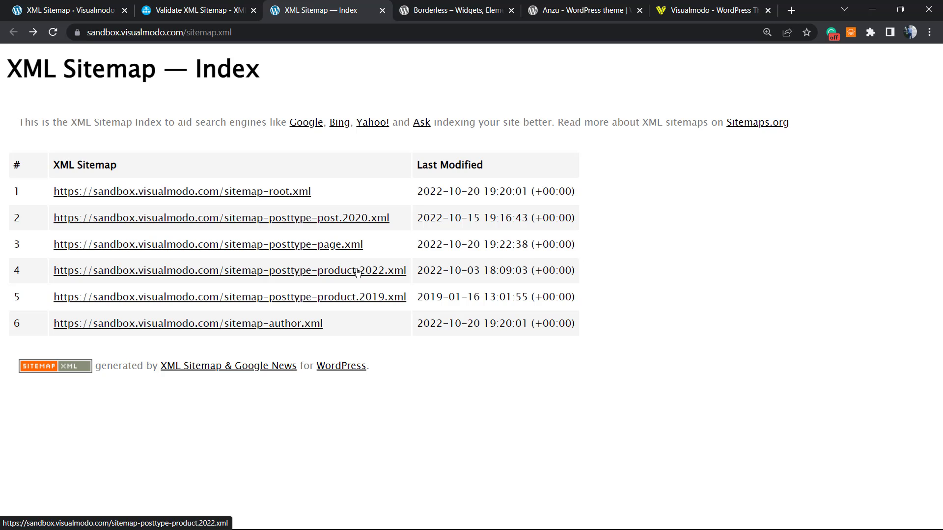
- Select the words Borderless, Widgets, Elements, Templates and for in the plugin title, then go to the Anzu theme page
{"action": "left_click", "coordinate": [479, 9]}
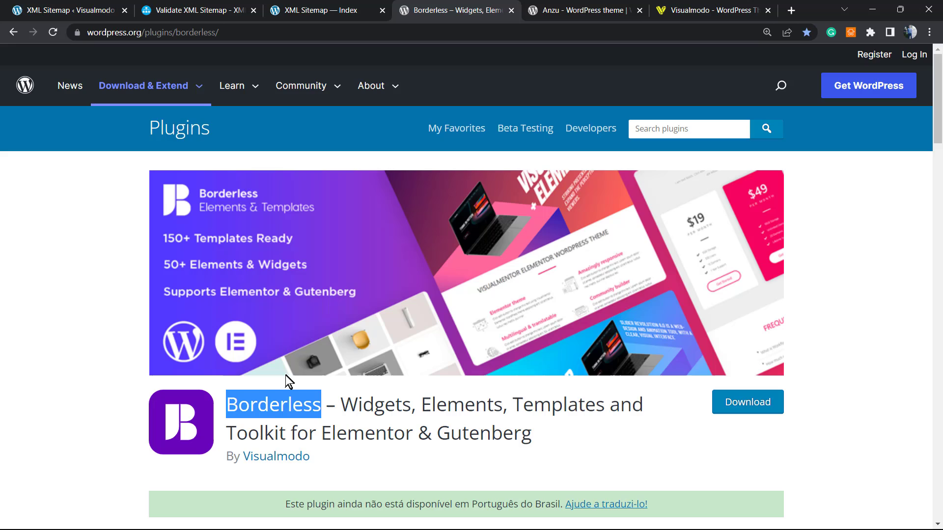
{"action": "left_click", "coordinate": [274, 415]}
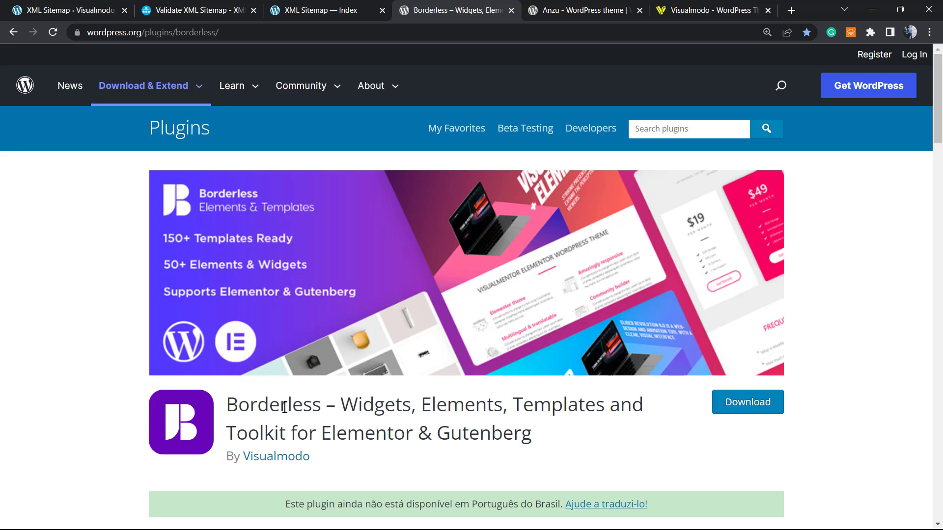
{"action": "double_click", "coordinate": [284, 408]}
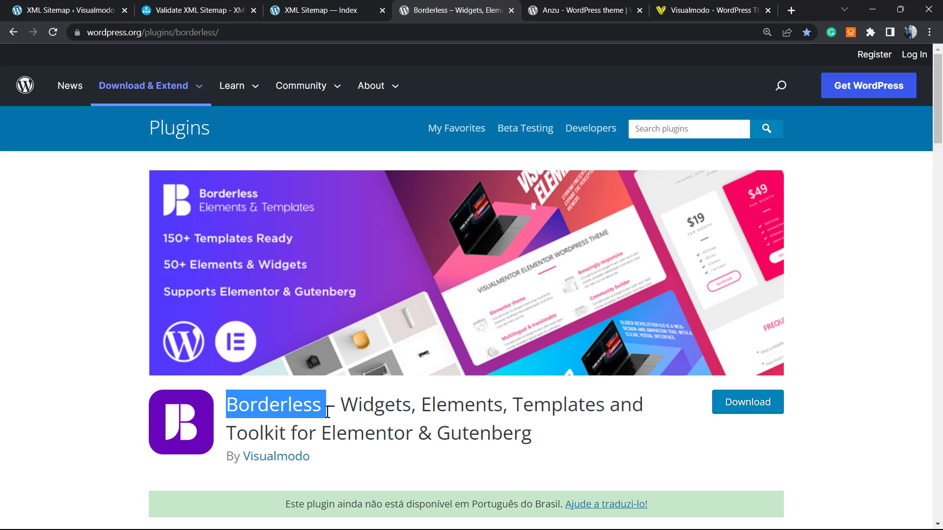
{"action": "double_click", "coordinate": [370, 408]}
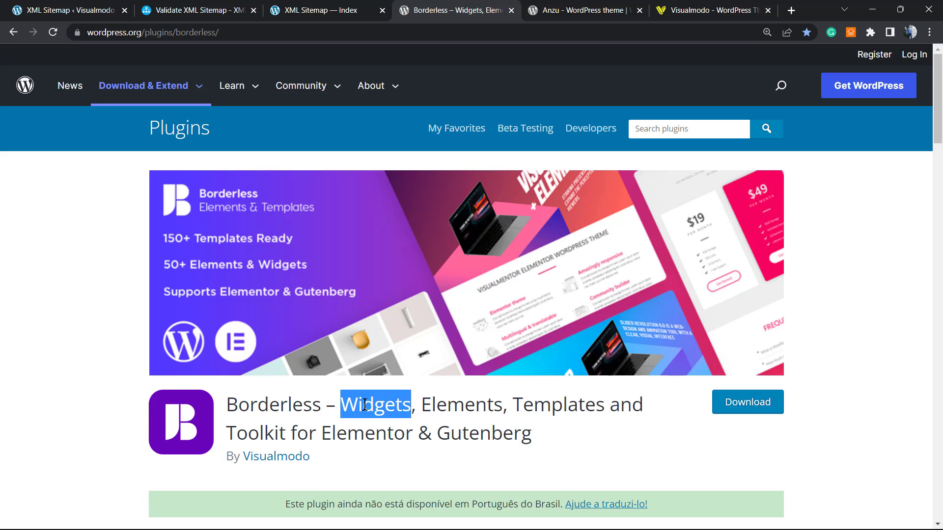
{"action": "double_click", "coordinate": [472, 405]}
{"action": "double_click", "coordinate": [527, 406]}
{"action": "double_click", "coordinate": [294, 431]}
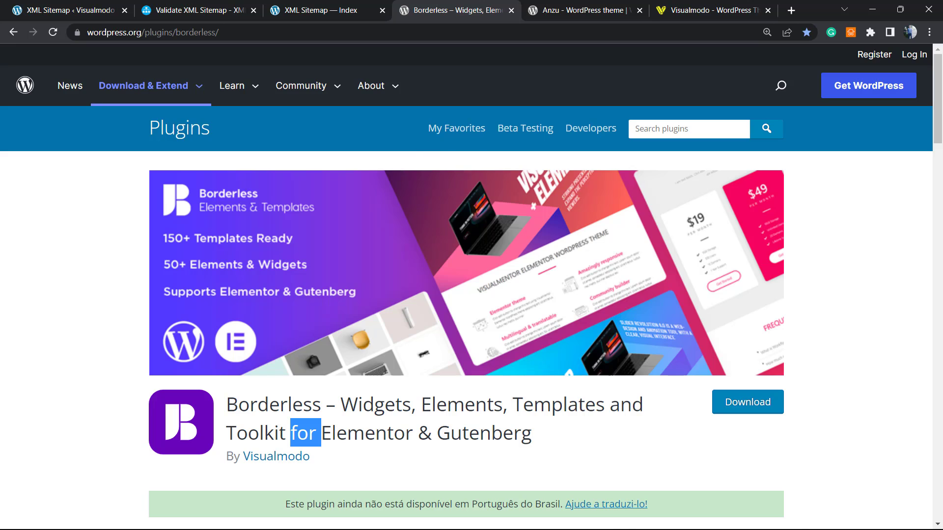
{"action": "left_click", "coordinate": [558, 9]}
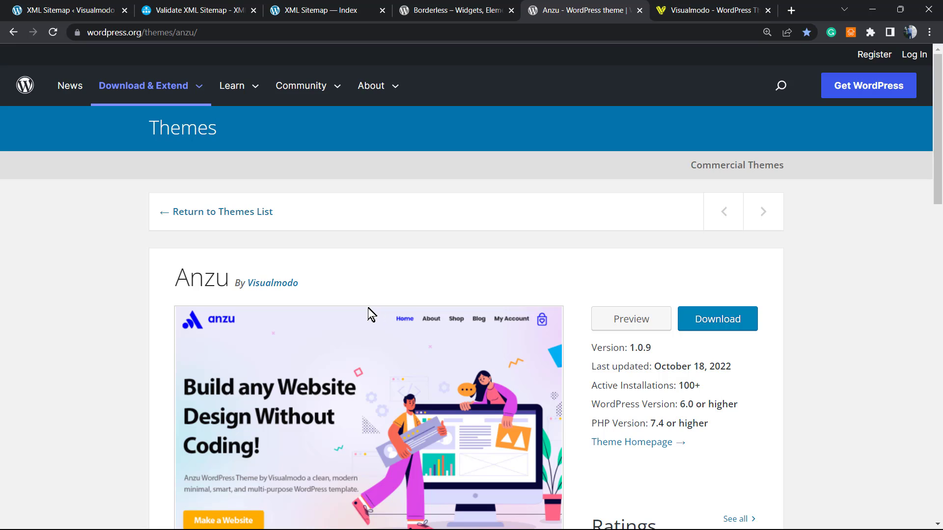
- Select the Anzu title, skim the Anzu theme page, then switch to the Visualmodo homepage
{"action": "double_click", "coordinate": [200, 281]}
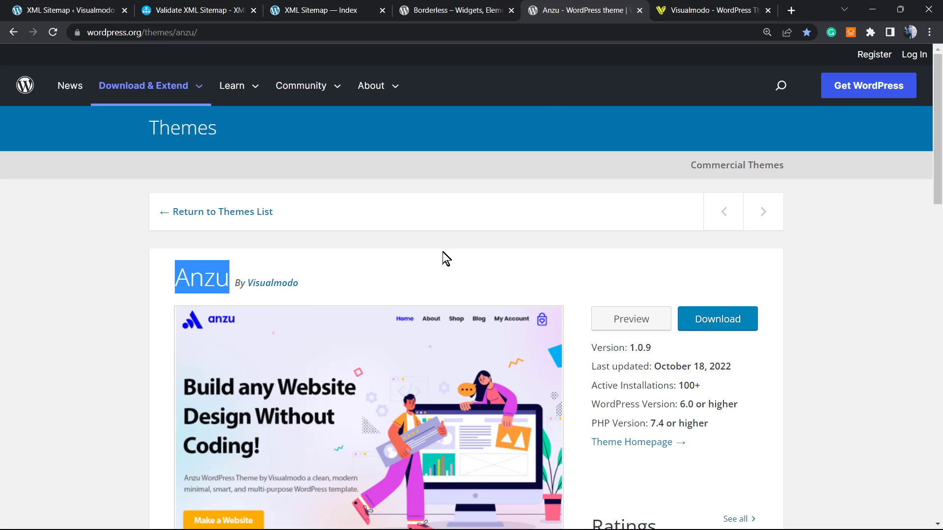
{"action": "scroll", "coordinate": [432, 258], "scroll_direction": "down", "scroll_amount": 3}
{"action": "scroll", "coordinate": [429, 257], "scroll_direction": "down", "scroll_amount": 2}
{"action": "scroll", "coordinate": [401, 299], "scroll_direction": "up", "scroll_amount": 5}
{"action": "scroll", "coordinate": [414, 358], "scroll_direction": "down", "scroll_amount": 5}
{"action": "scroll", "coordinate": [398, 348], "scroll_direction": "up", "scroll_amount": 5}
{"action": "left_click", "coordinate": [398, 285]}
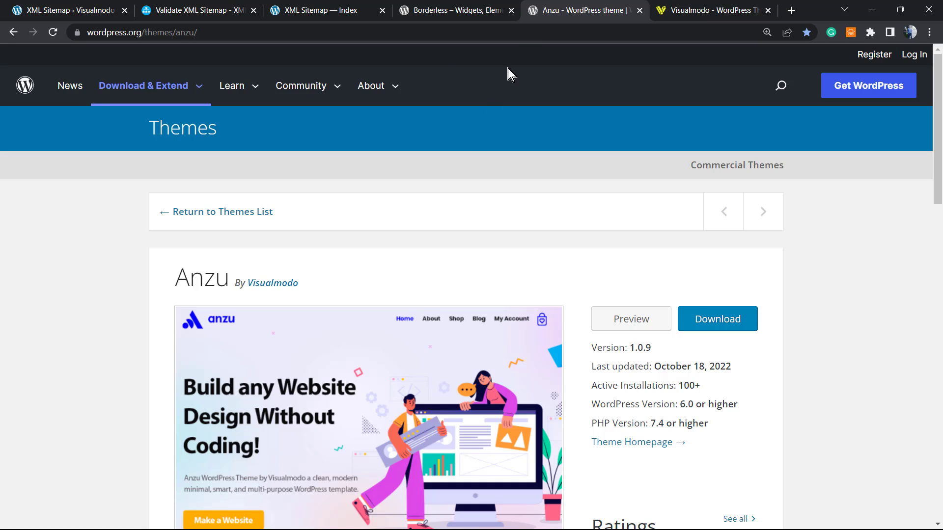
{"action": "left_click", "coordinate": [694, 6]}
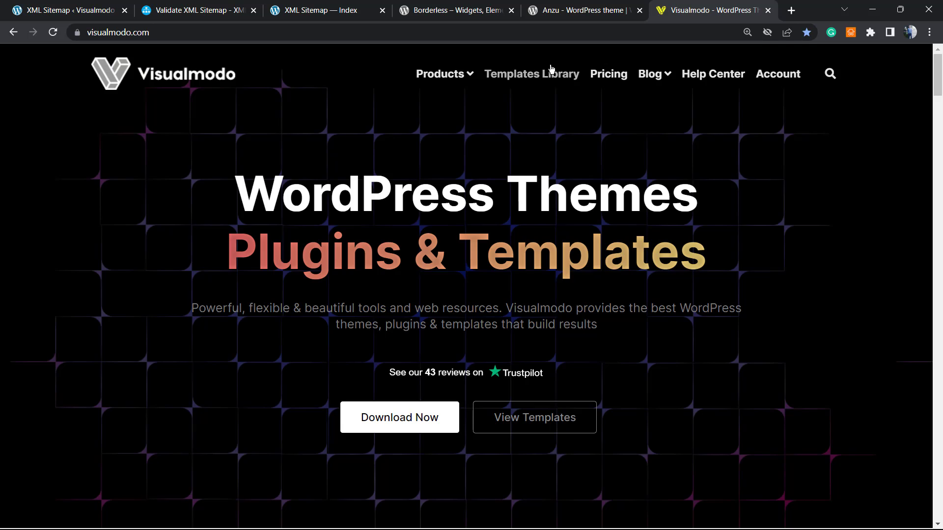
- Browse the Templates Library cards, including Eco Food 2, Food Truck, Lawyer and Biker Club
{"action": "left_click", "coordinate": [531, 73]}
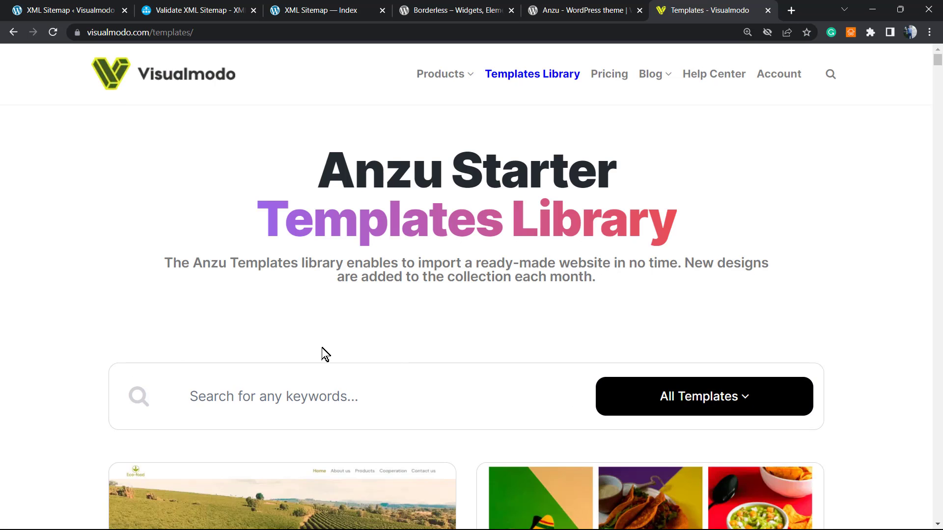
{"action": "scroll", "coordinate": [322, 351], "scroll_direction": "down", "scroll_amount": 10}
{"action": "scroll", "coordinate": [311, 336], "scroll_direction": "down", "scroll_amount": 15}
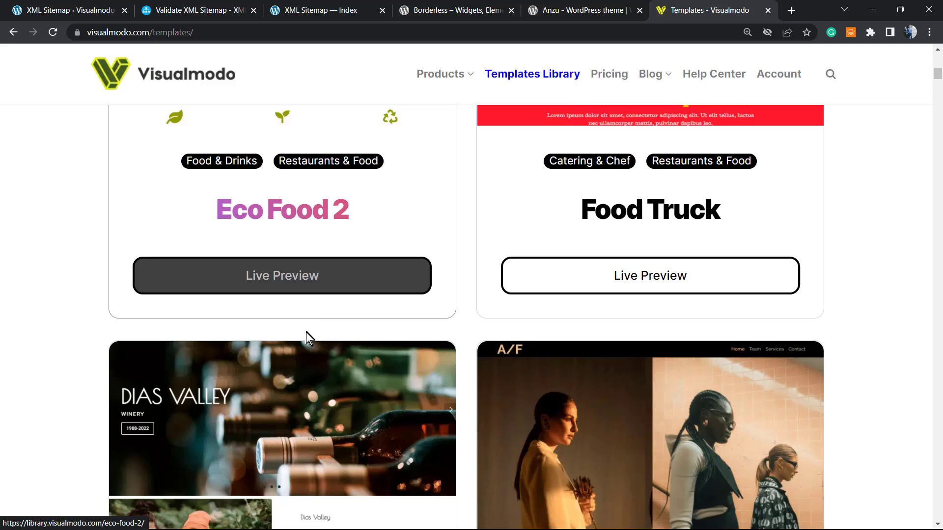
{"action": "scroll", "coordinate": [308, 337], "scroll_direction": "down", "scroll_amount": 16}
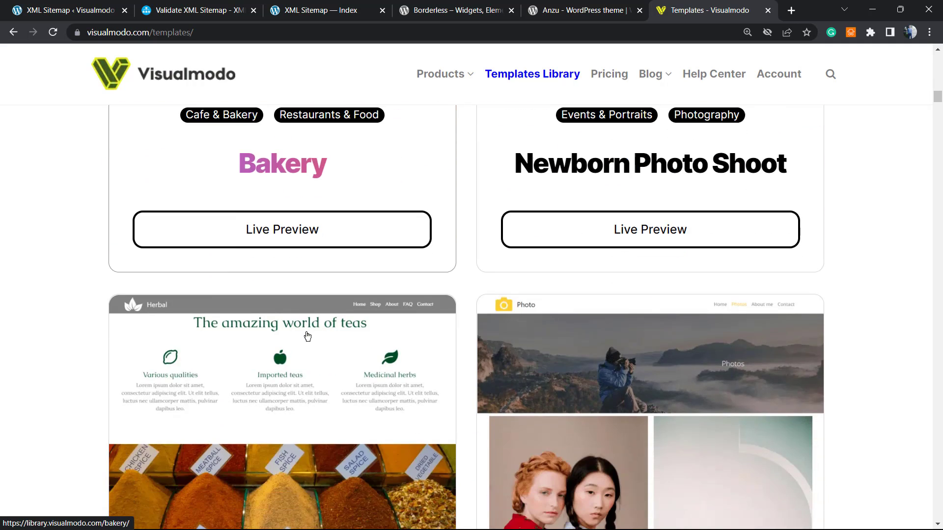
{"action": "scroll", "coordinate": [305, 336], "scroll_direction": "down", "scroll_amount": 10}
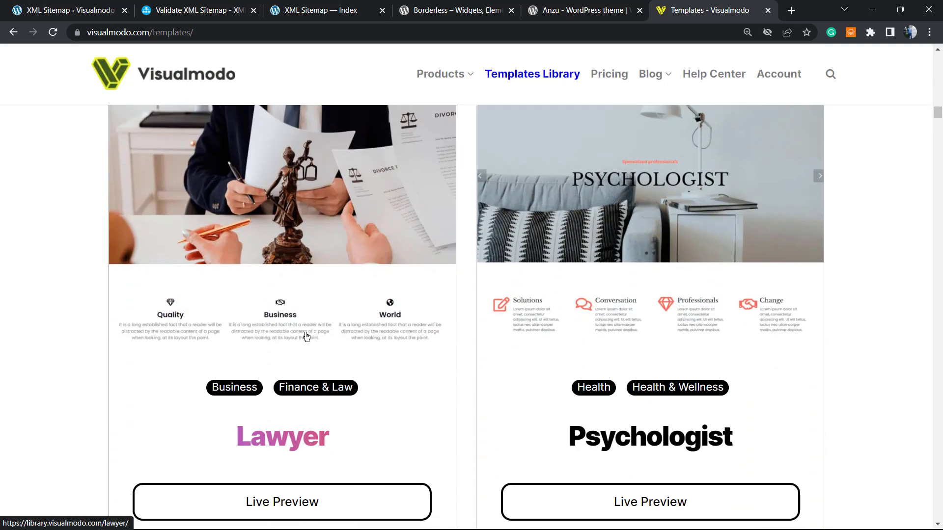
{"action": "scroll", "coordinate": [305, 337], "scroll_direction": "down", "scroll_amount": 11}
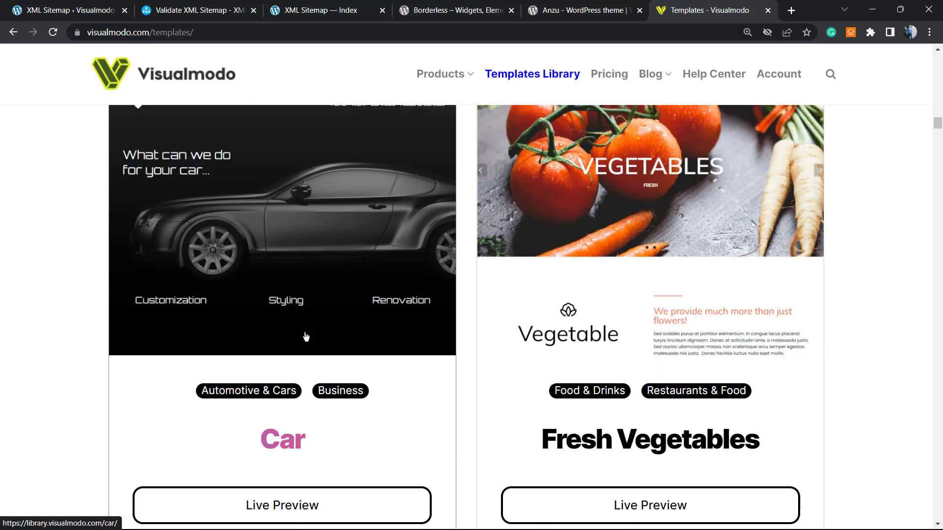
{"action": "scroll", "coordinate": [302, 335], "scroll_direction": "down", "scroll_amount": 8}
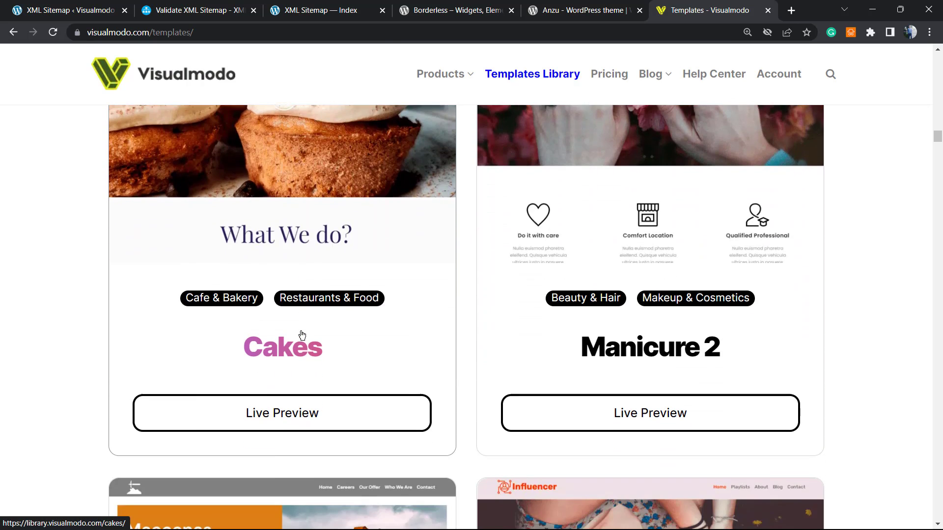
{"action": "scroll", "coordinate": [302, 336], "scroll_direction": "down", "scroll_amount": 13}
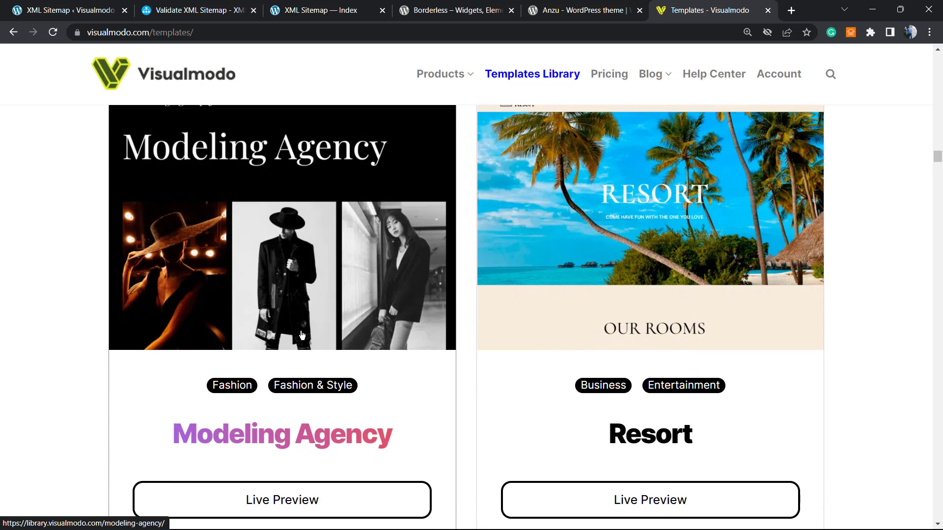
{"action": "scroll", "coordinate": [302, 335], "scroll_direction": "down", "scroll_amount": 15}
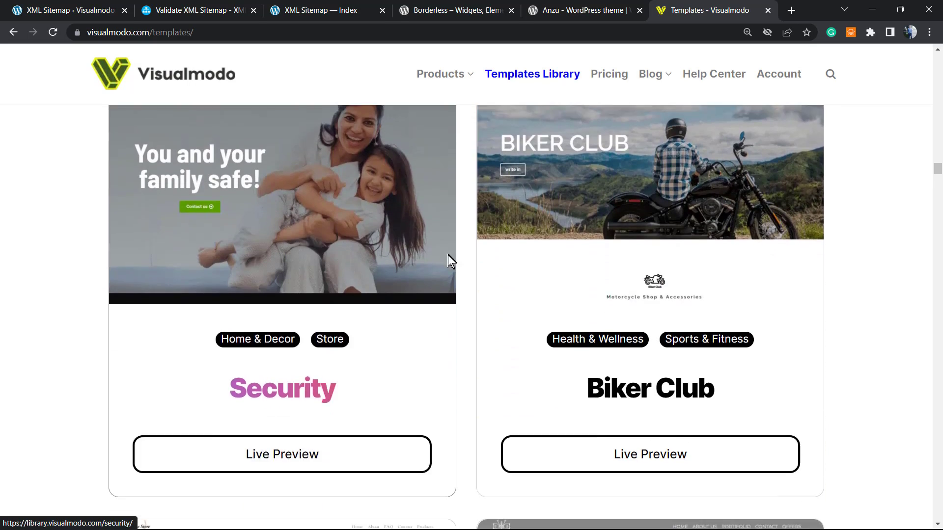